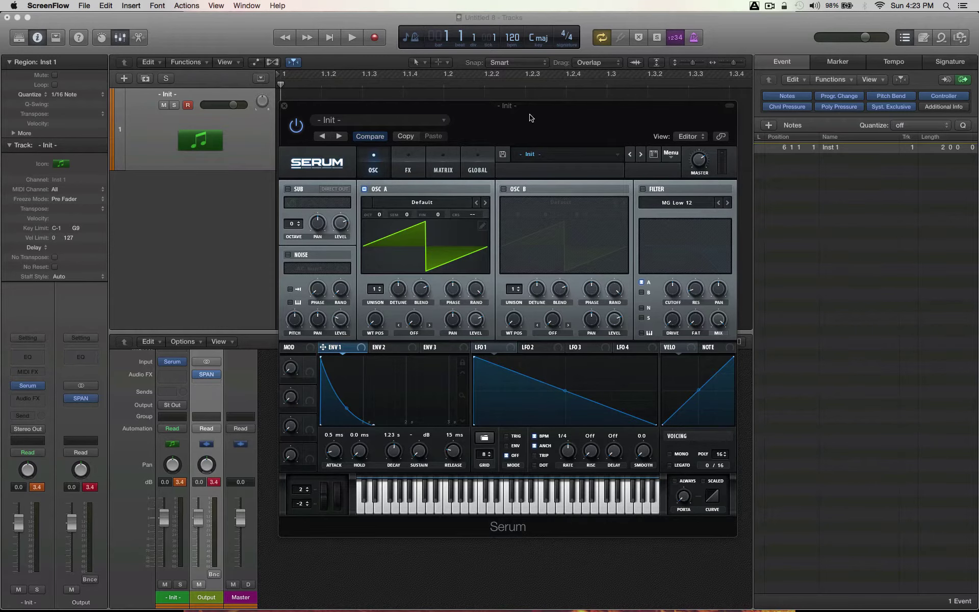
Bend Envelope 1's decay curve from concave into a sharper, faster-falling convex shape.
left_click_drag(531, 118, 640, 140)
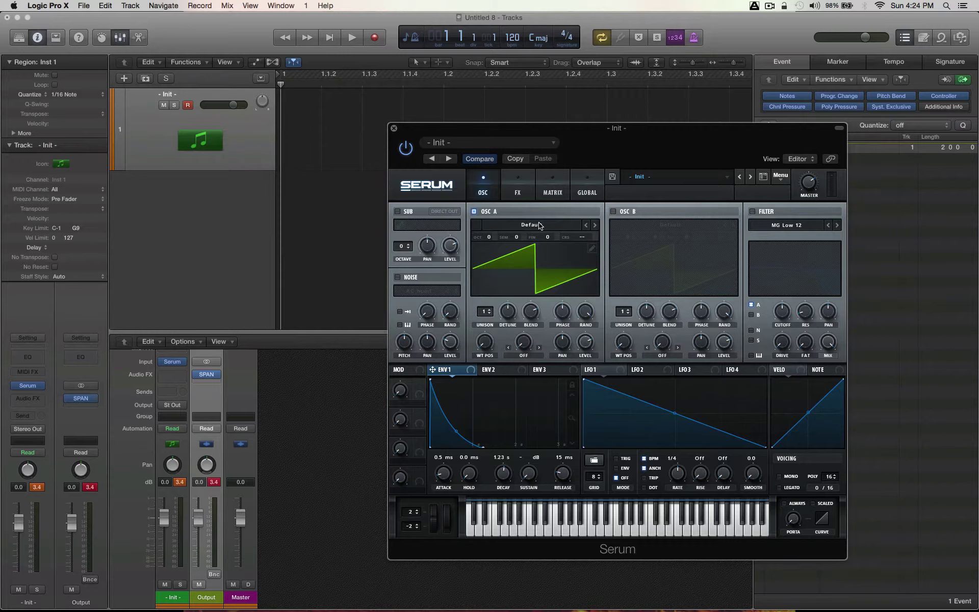
mouse_move(455, 429)
left_mouse_down()
mouse_move(461, 407)
mouse_move(450, 447)
left_mouse_up()
key("super+k")
key("h")
key("h")
key("h")
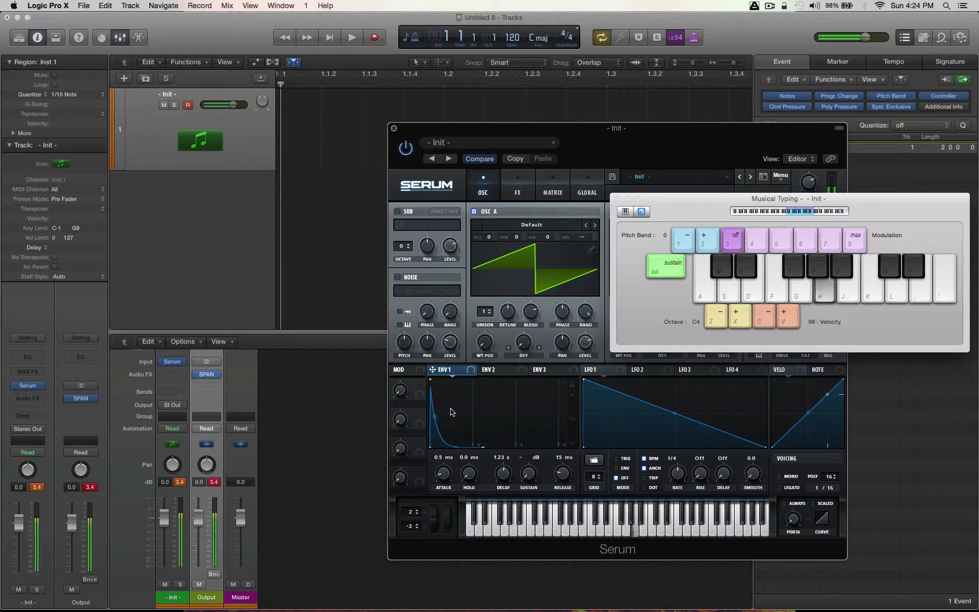
key("h")
key("a")
key("k")
key("h")
key("k")
key("a")
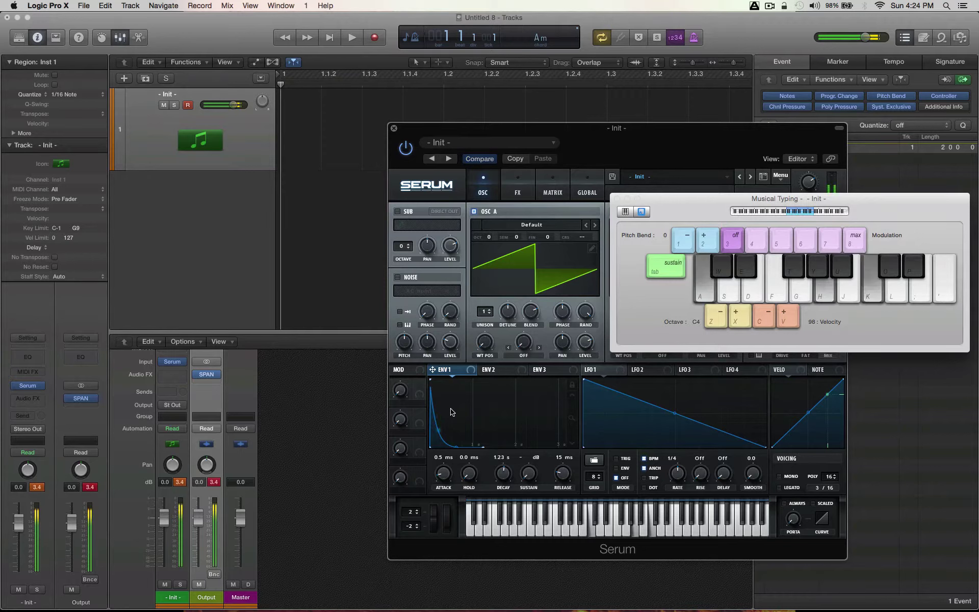
key("a")
key("j")
key("a")
key("j")
key("f")
key("a")
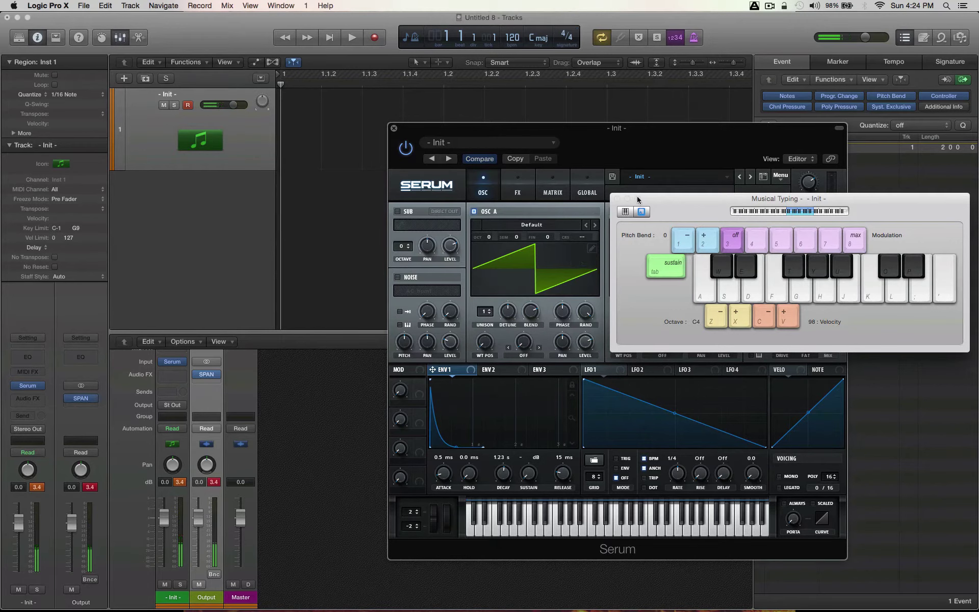
left_click_drag(666, 201, 462, 154)
left_click_drag(588, 128, 576, 84)
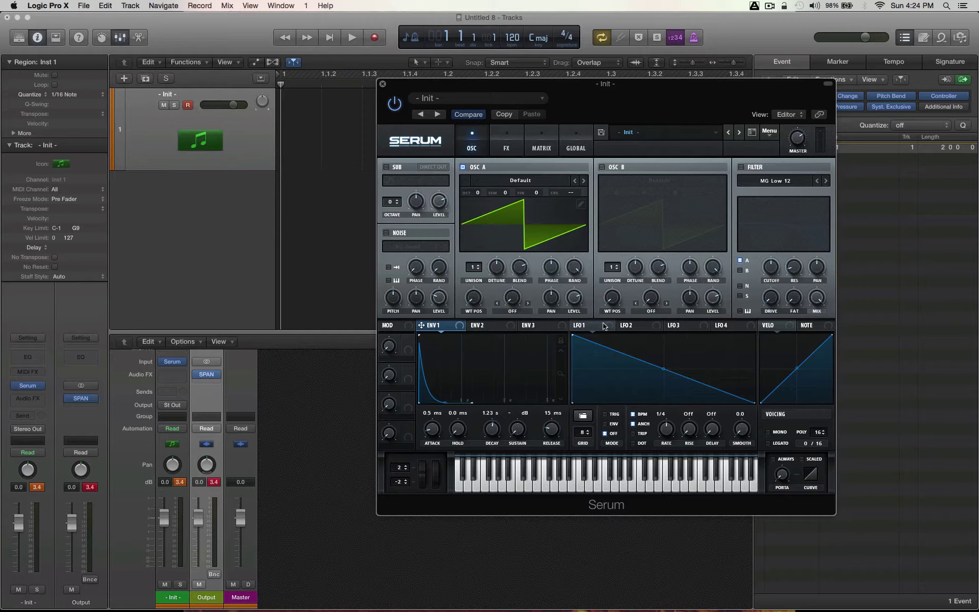
Lower oscillator A's level to 13% and raise Envelope 1 sustain to 0.0 dB.
mouse_move(573, 302)
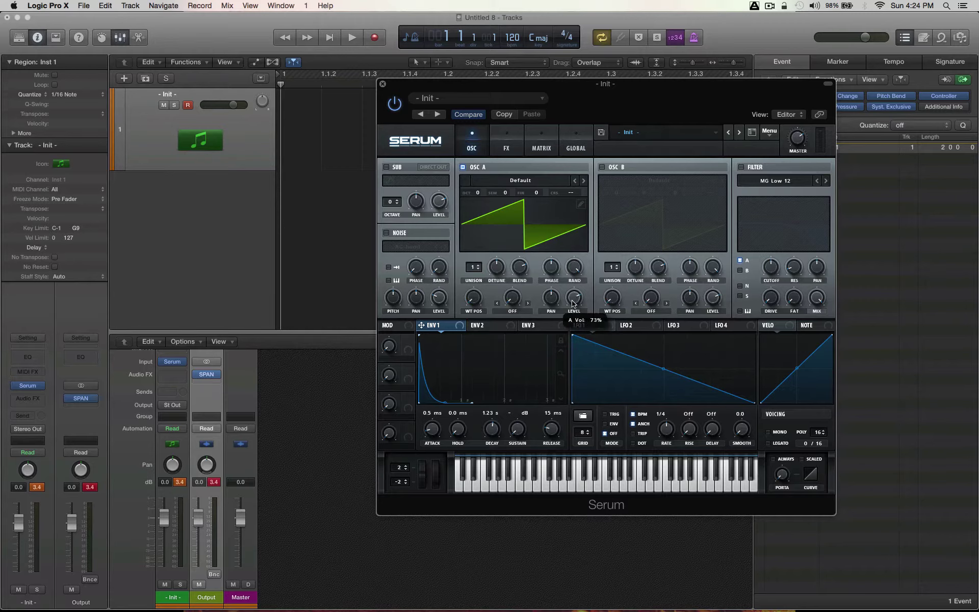
left_click_drag(572, 303, 580, 381)
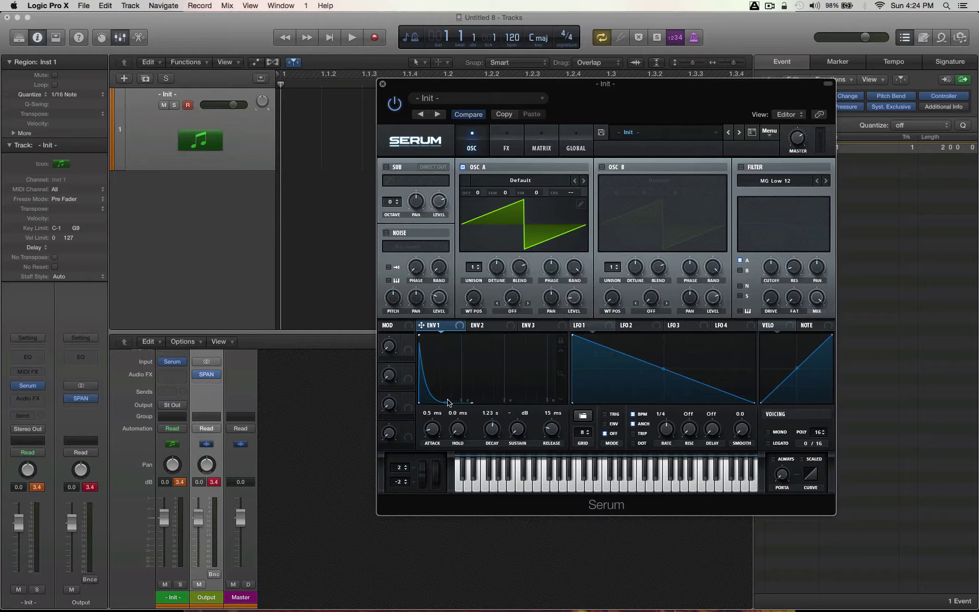
left_click_drag(517, 429, 531, 224)
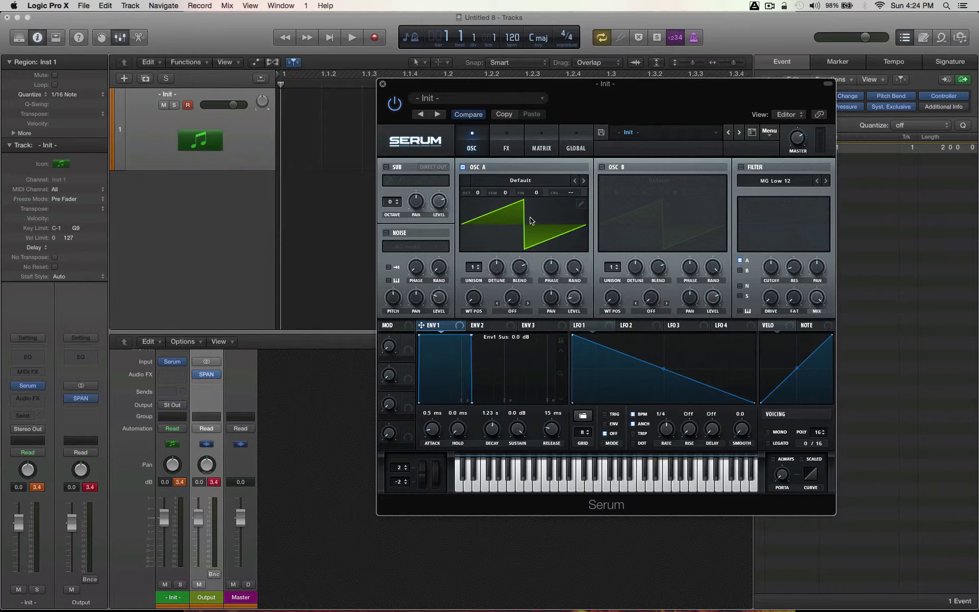
Route LFO 1 to oscillator A's level as a one-shot exponential envelope and set its depth.
left_click_drag(579, 325, 574, 300)
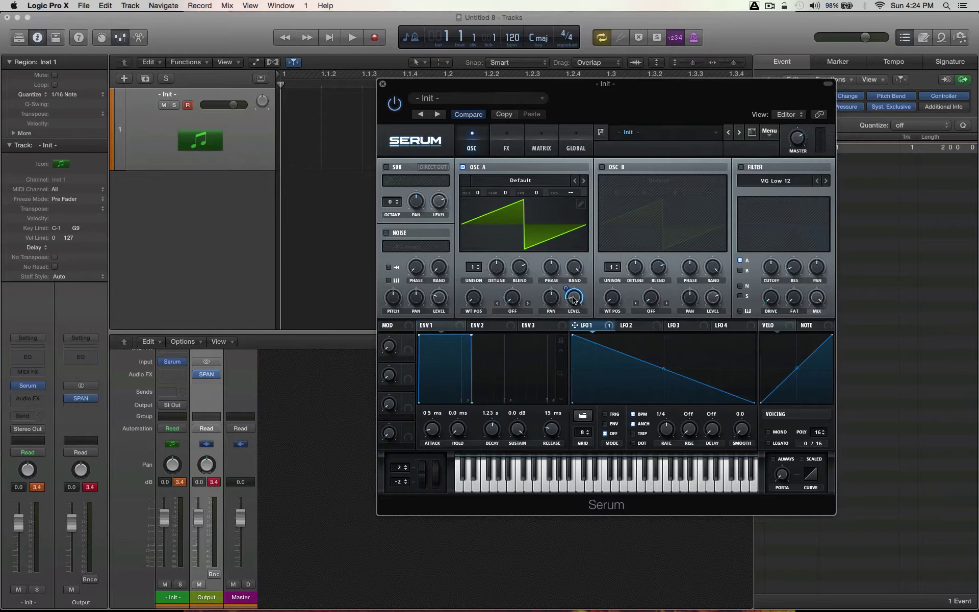
left_click(606, 423)
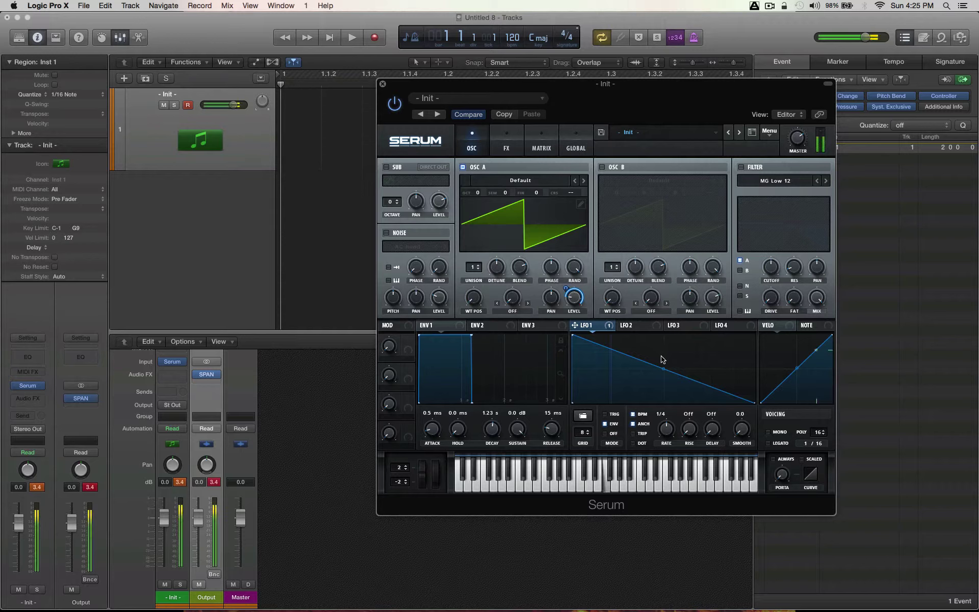
left_click_drag(663, 369, 657, 399)
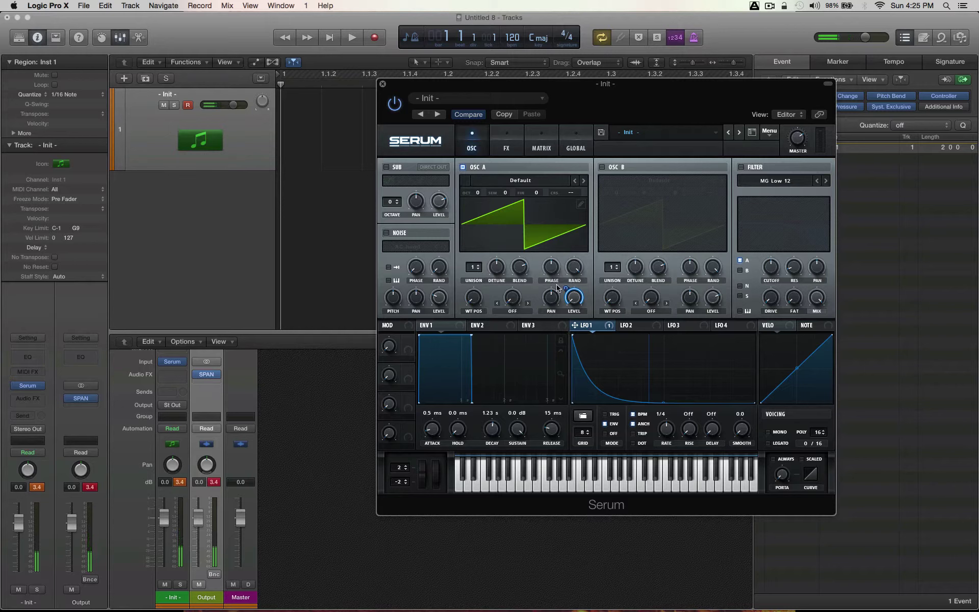
mouse_move(565, 294)
left_mouse_down()
mouse_move(565, 361)
mouse_move(563, 301)
left_mouse_up()
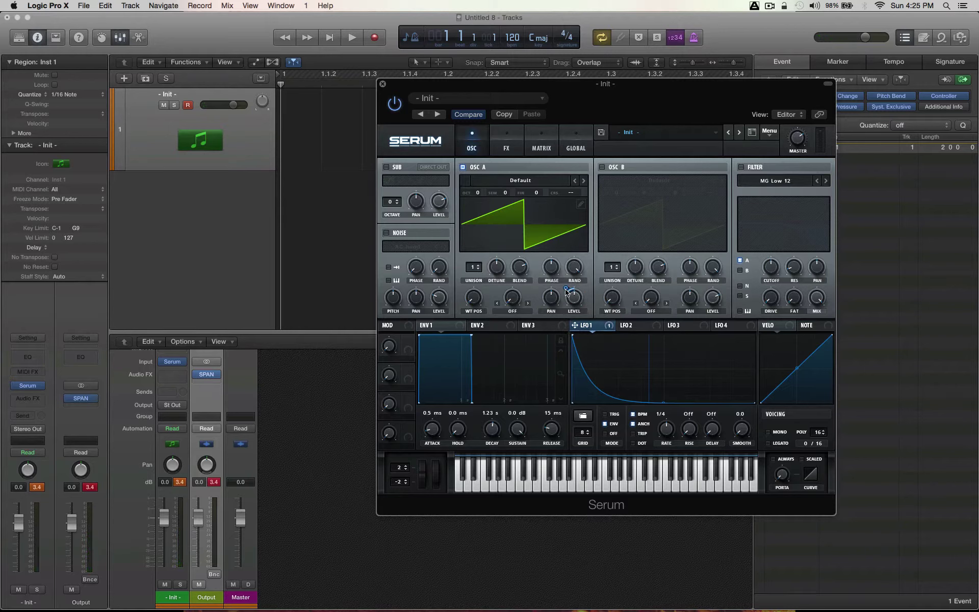
Bypass LFO 1 on oscillator A's level and give Envelope 1 a 1.01 s decay, no sustain.
right_click(567, 292)
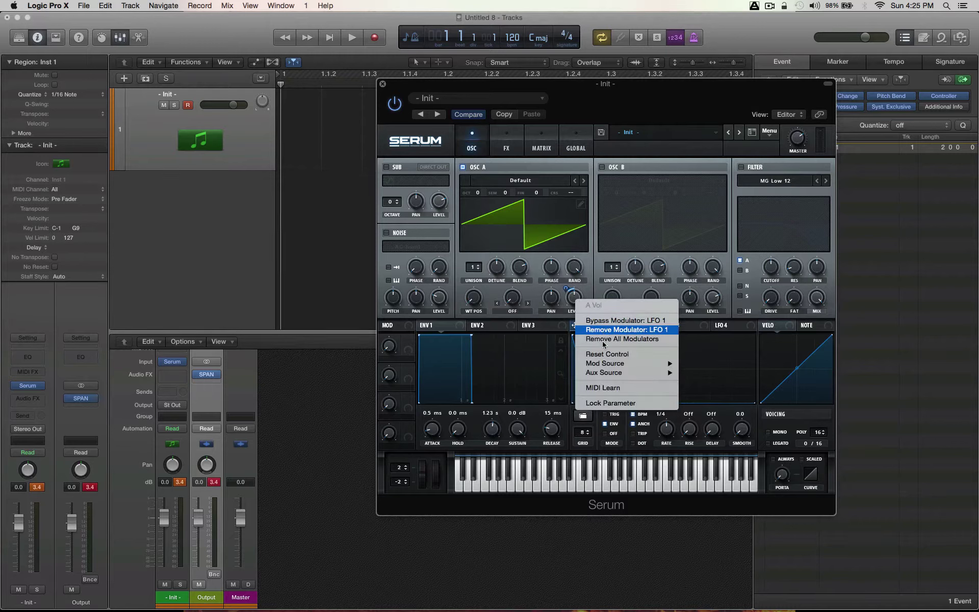
left_click(606, 321)
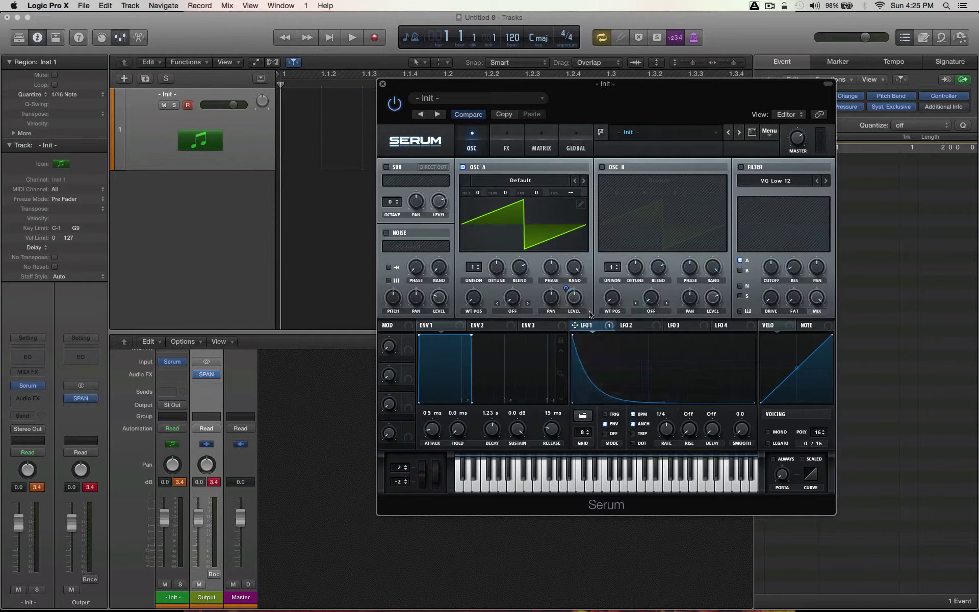
left_click_drag(461, 338, 443, 404)
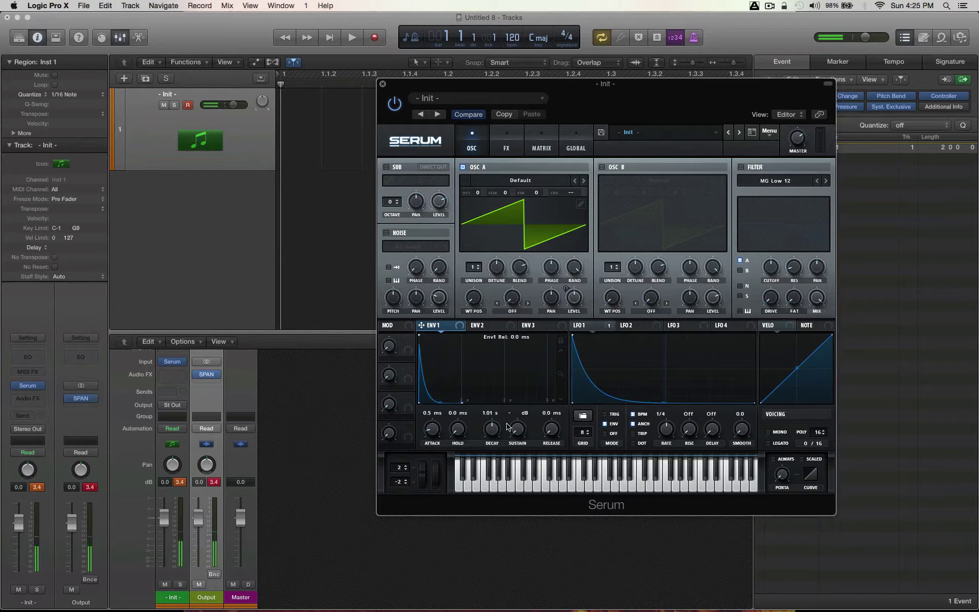
Give Envelope 1 an 839 ms decay and 225 ms release; set oscillator A's level to 54%.
left_click_drag(492, 430, 493, 437)
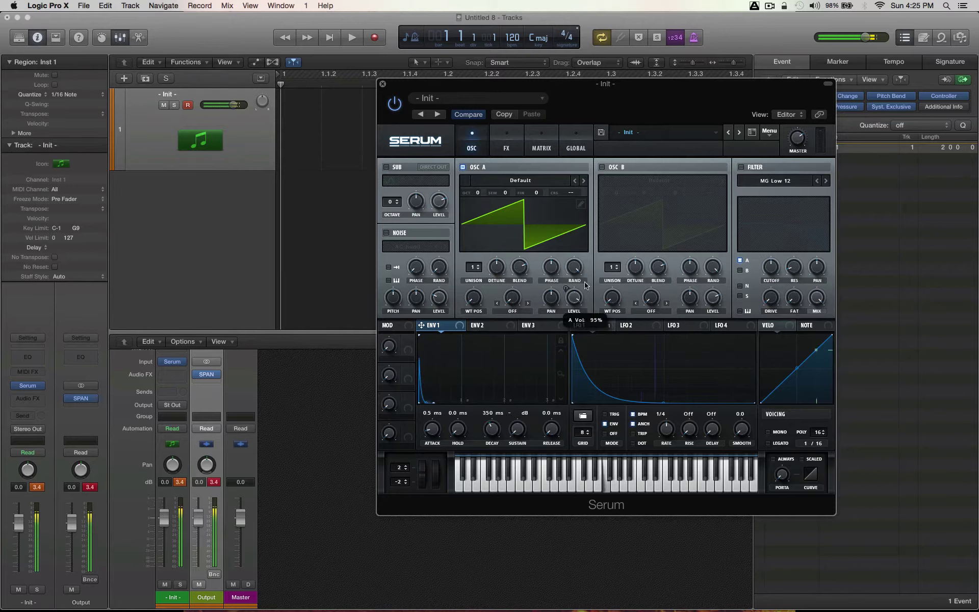
left_click_drag(580, 298, 584, 315)
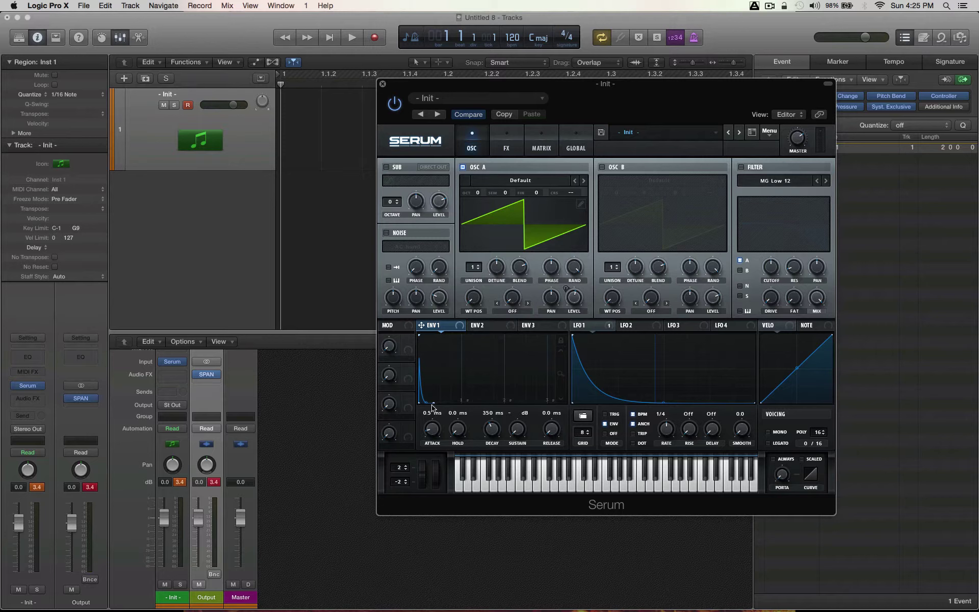
left_click_drag(433, 403, 435, 380)
left_click_drag(432, 407, 460, 413)
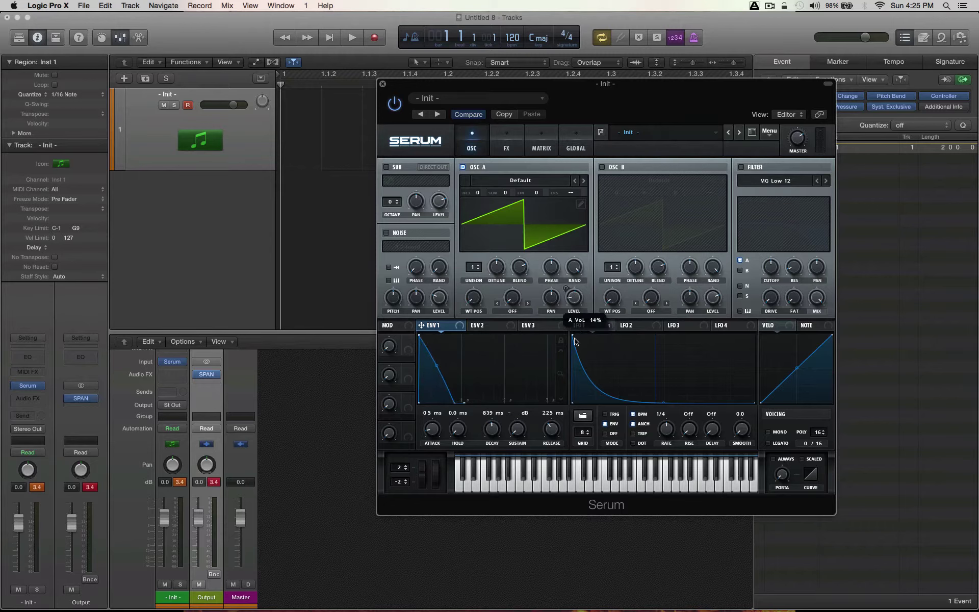
Clear oscillator A's level modulation, then turn LFO 1's modulation of it back on.
right_click(567, 291)
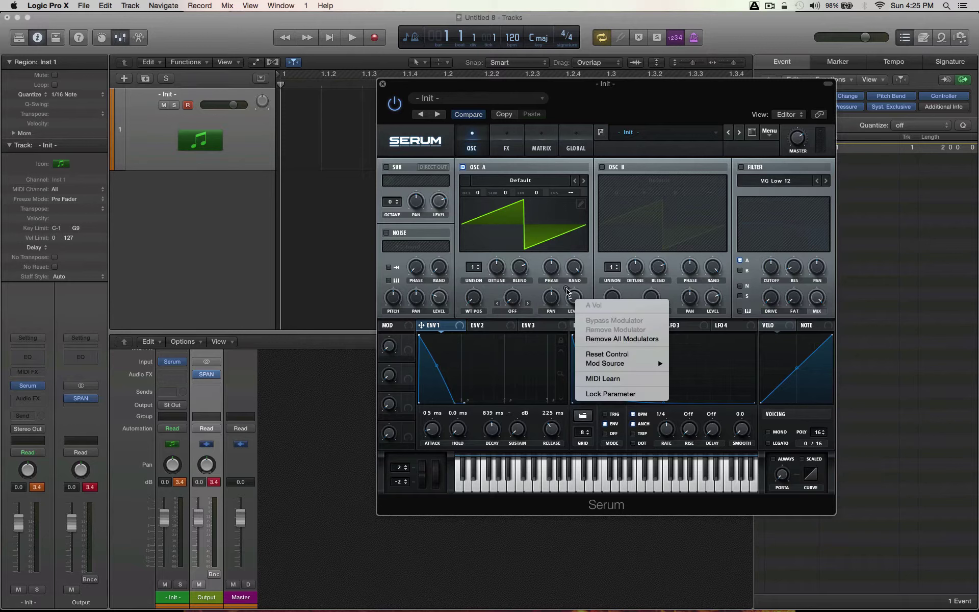
left_click(599, 338)
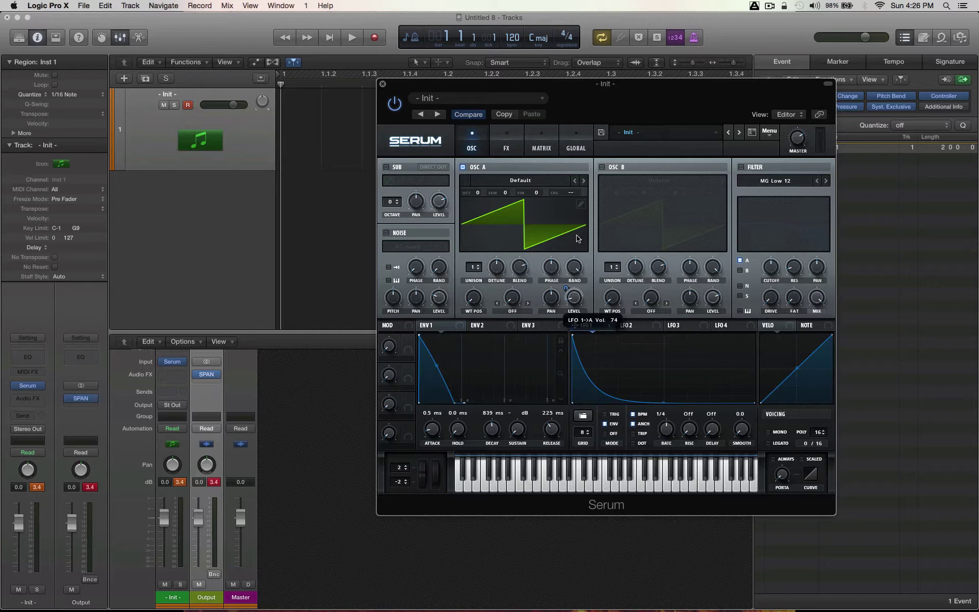
right_click(573, 298)
left_click(597, 320)
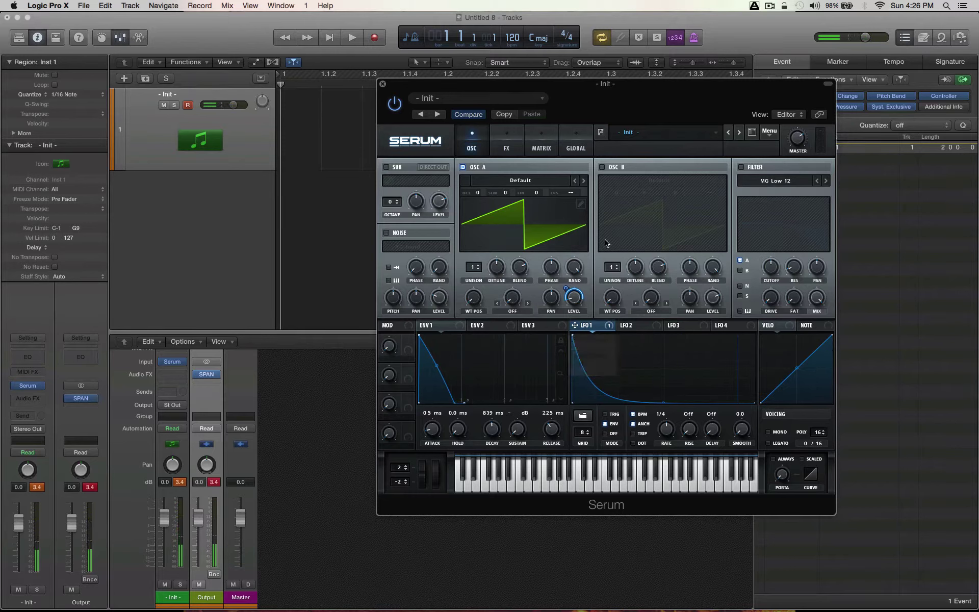
Raise oscillator A's unison to 6 voices, back on the waveform view.
left_click(473, 267)
left_click_drag(473, 267, 477, 229)
left_click(499, 277)
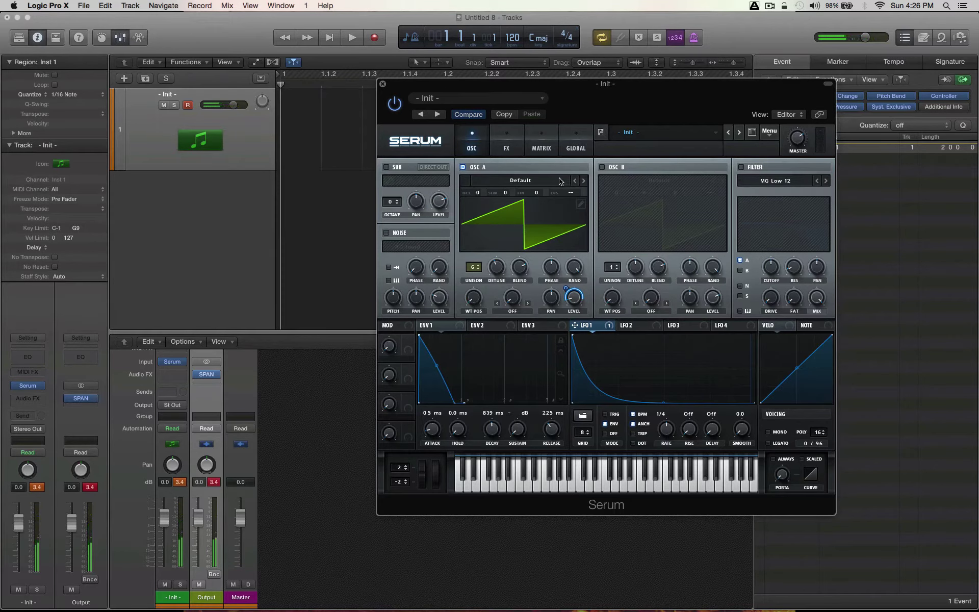
Reduce the unison stereo width from 100 to 29 on Serum's Global page.
left_click(585, 149)
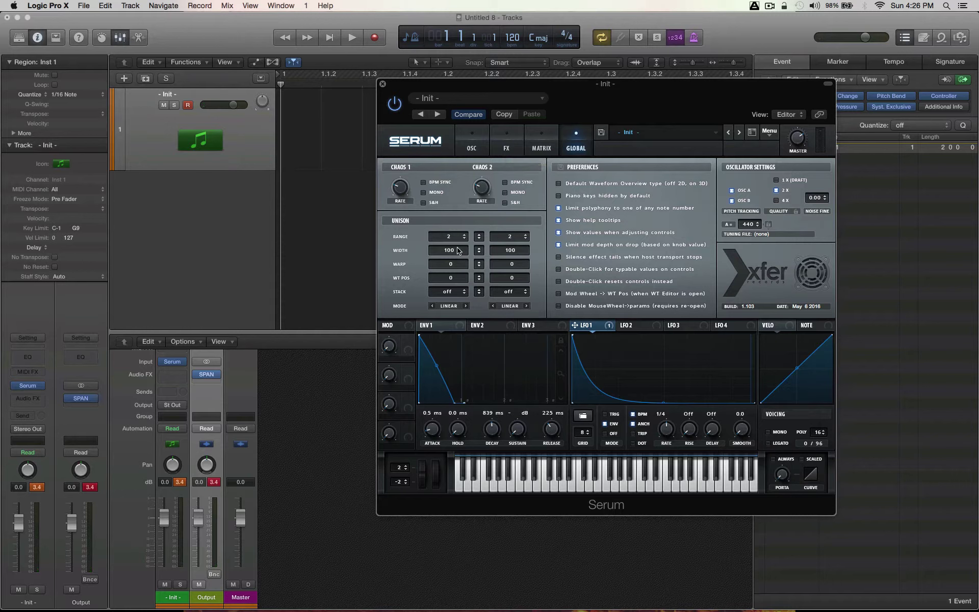
left_click_drag(456, 252, 457, 346)
left_click(472, 148)
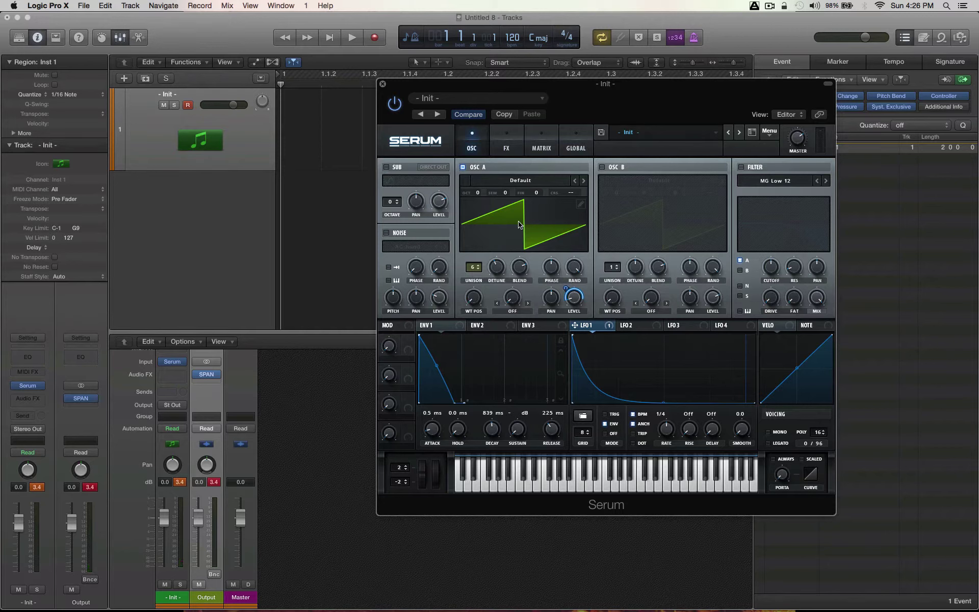
Turn on the Compressor and set its attack, a much lower threshold and raised makeup gain.
left_click(510, 150)
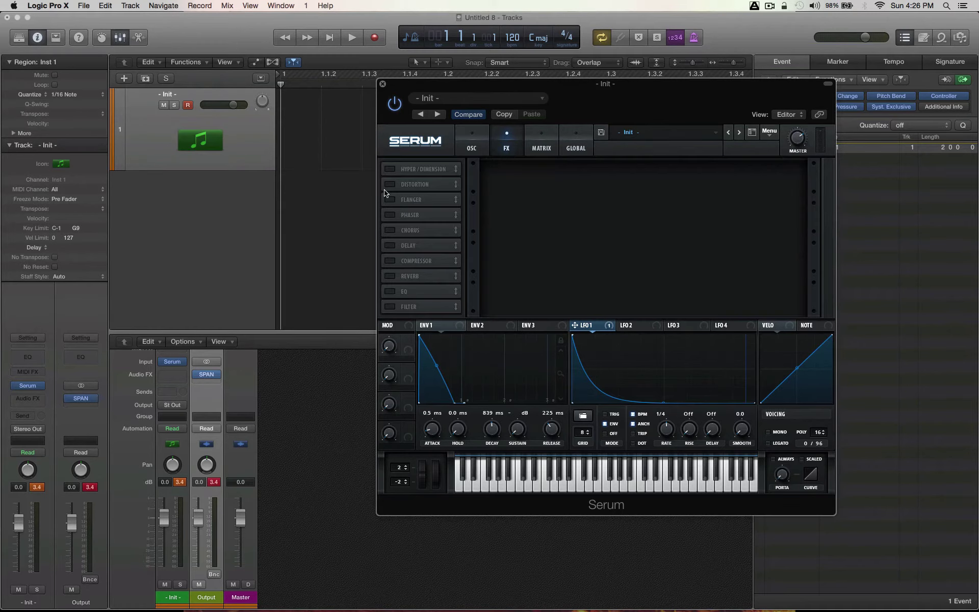
left_click(390, 261)
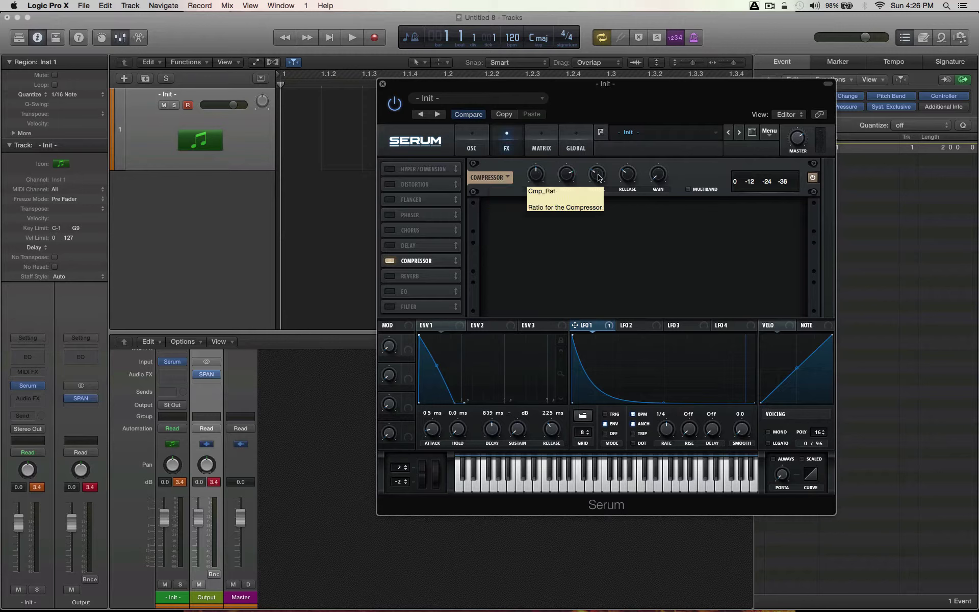
left_click_drag(599, 176, 601, 157)
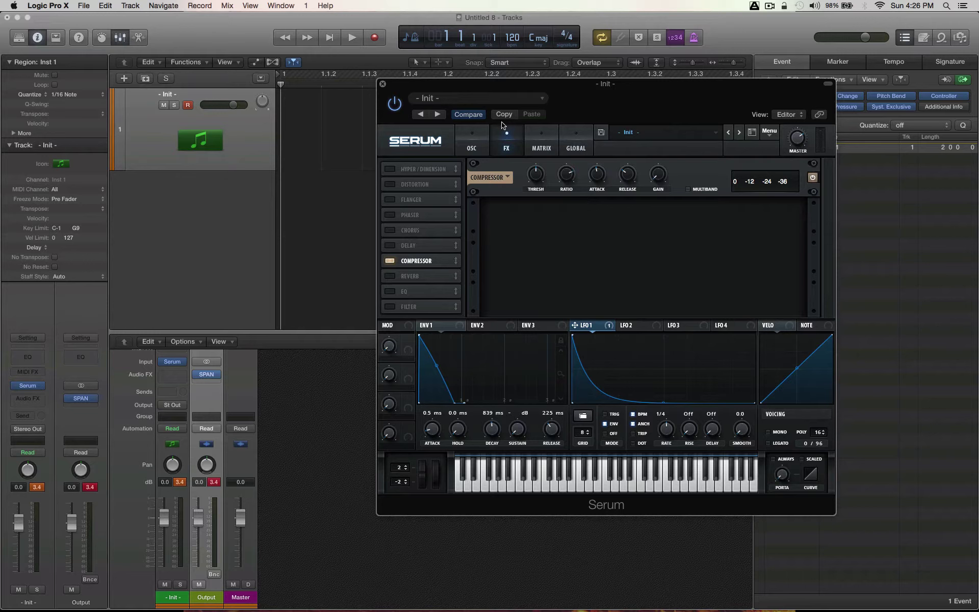
left_click_drag(541, 173, 543, 190)
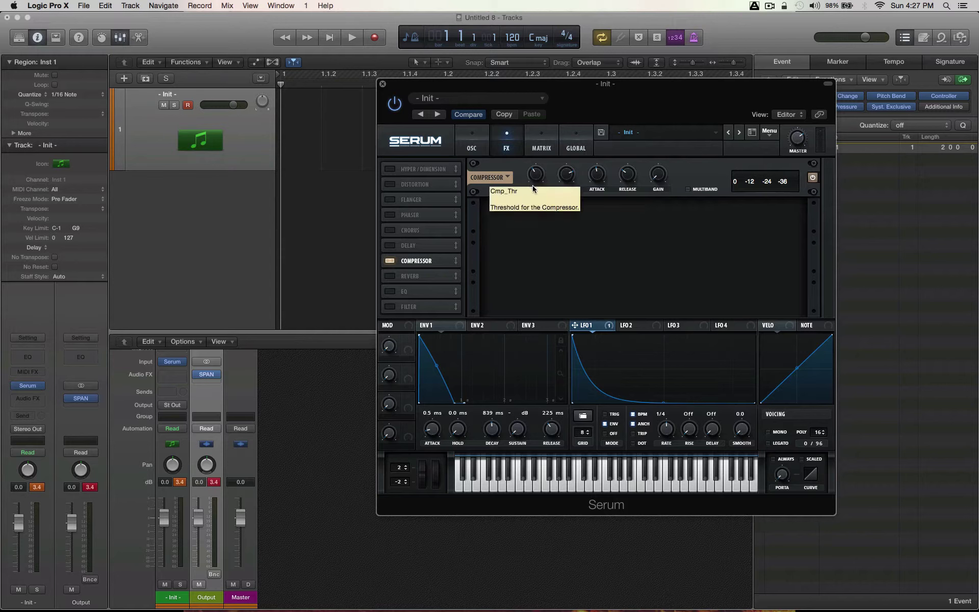
left_click_drag(530, 185, 538, 216)
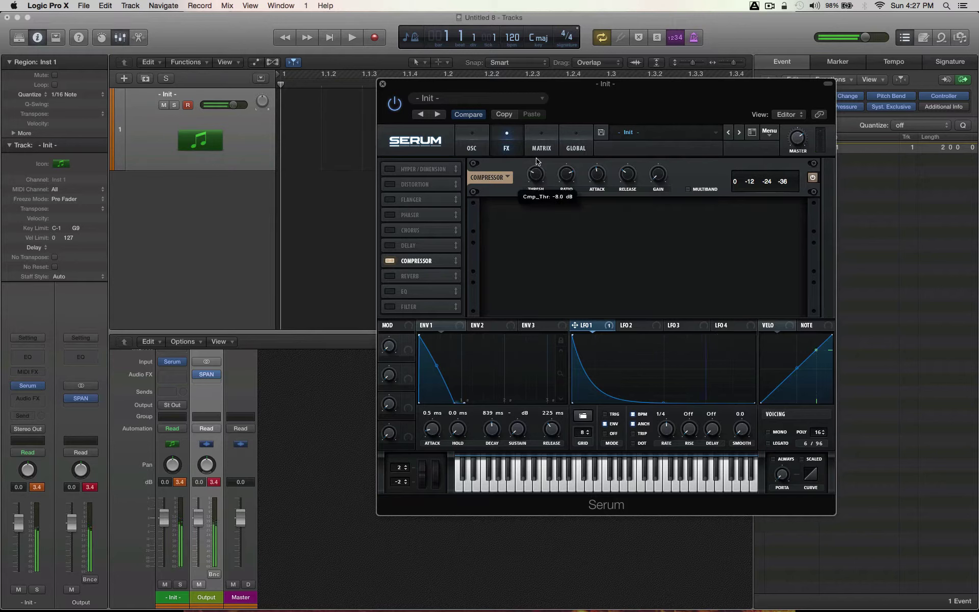
left_click_drag(537, 162, 545, 123)
left_click_drag(664, 176, 669, 156)
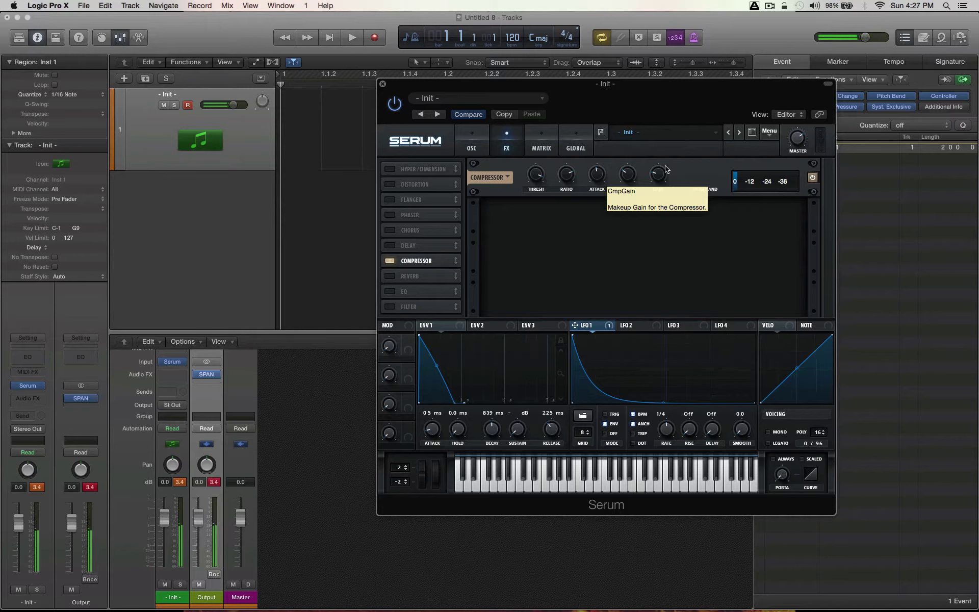
Fine-tune the compressor release and attack, then switch on the EQ effect.
left_click_drag(630, 175, 628, 191)
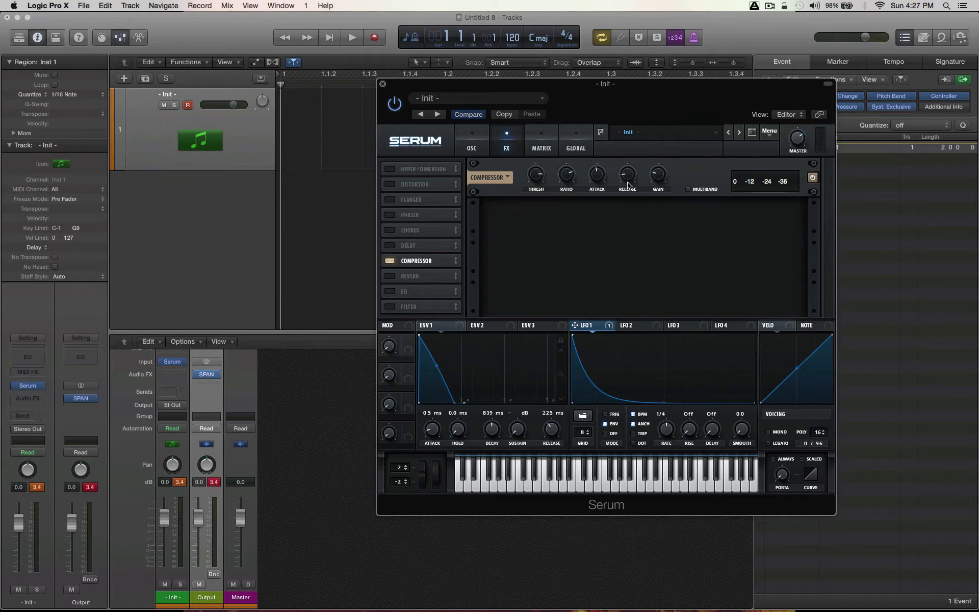
left_click_drag(629, 181, 633, 189)
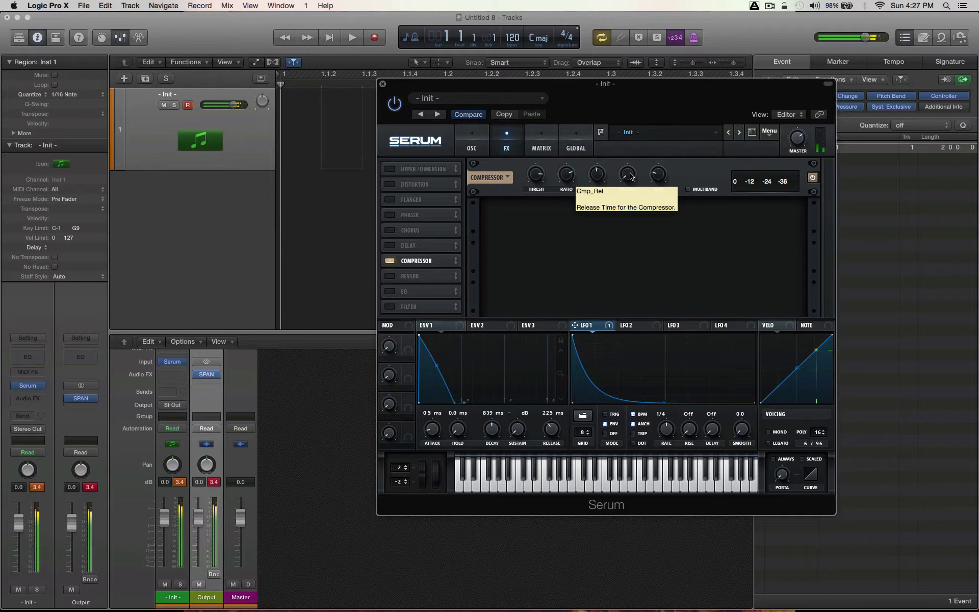
left_click_drag(631, 176, 629, 162)
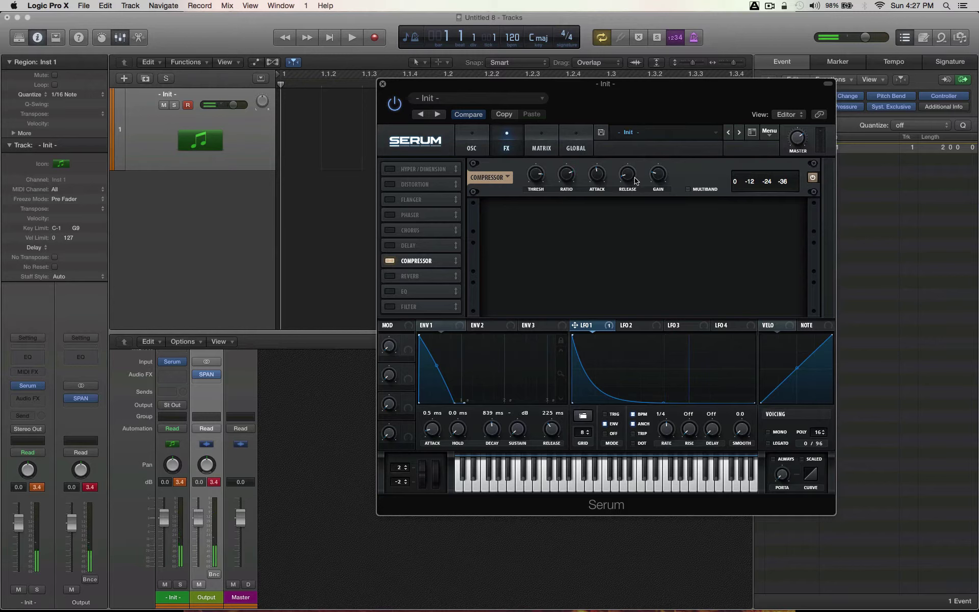
left_click_drag(634, 179, 642, 227)
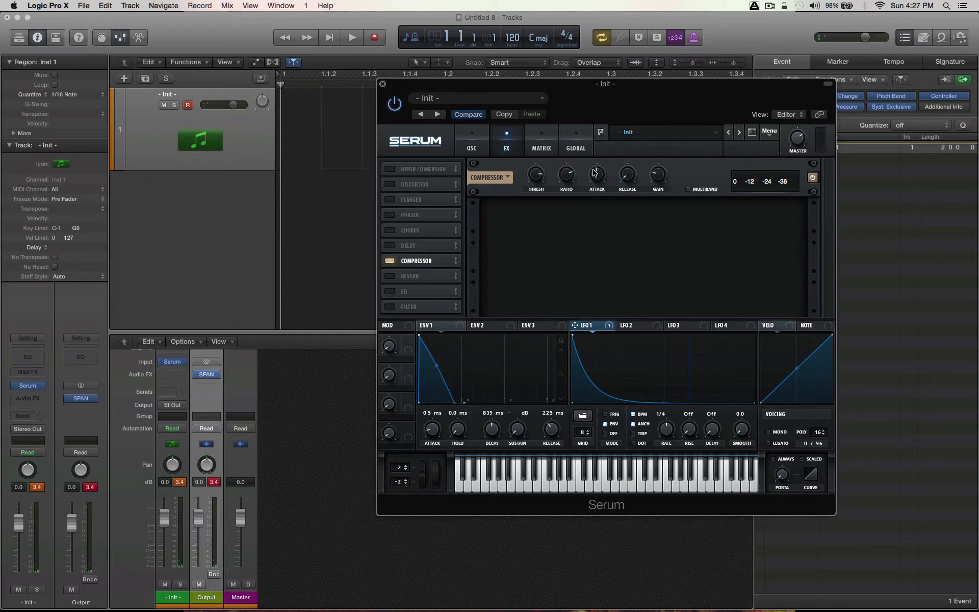
mouse_move(597, 176)
left_click_drag(597, 177, 598, 185)
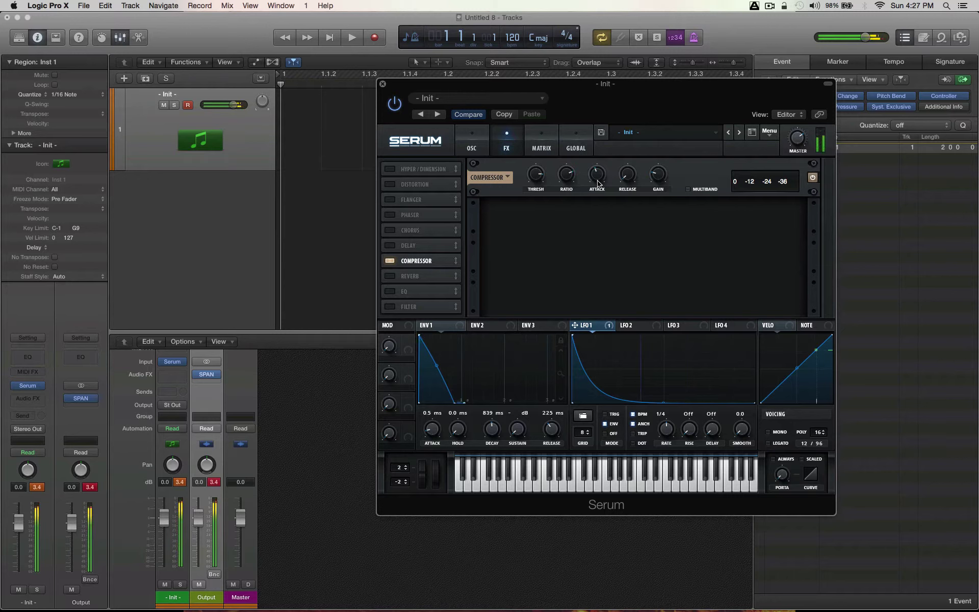
left_click(811, 179)
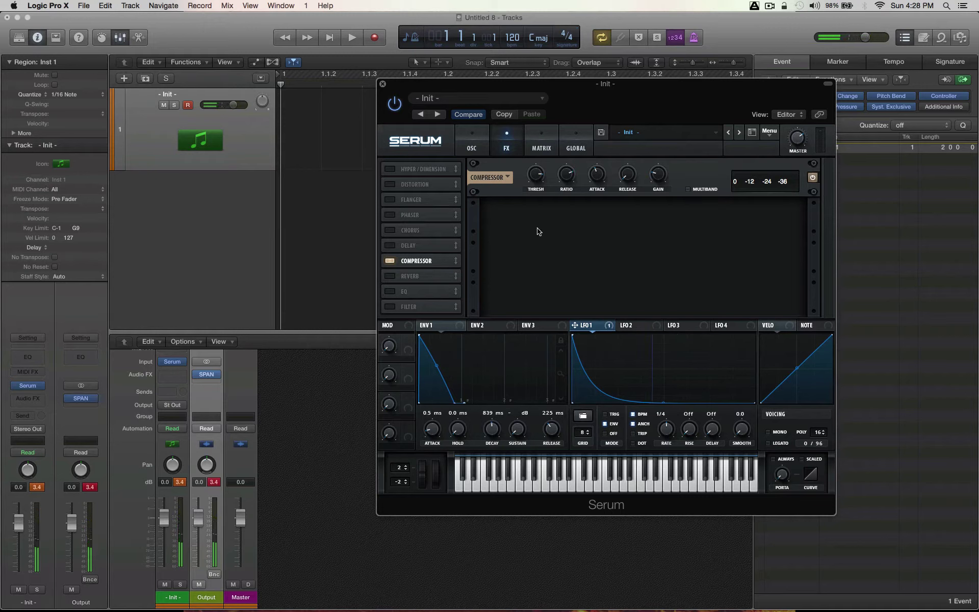
left_click(391, 292)
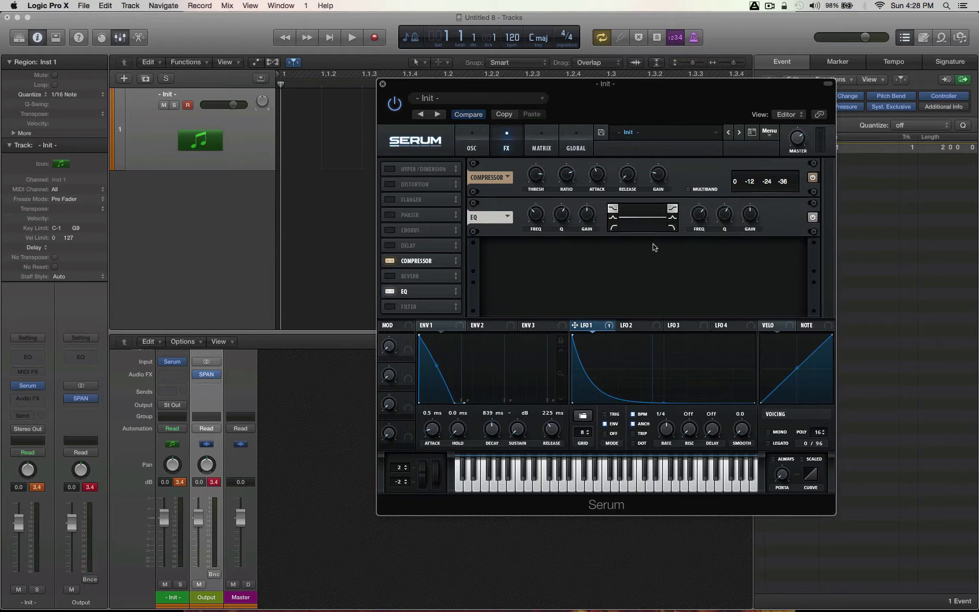
Shape LFO 2 into a one-shot, concave falling ramp in ENV mode.
left_click(643, 326)
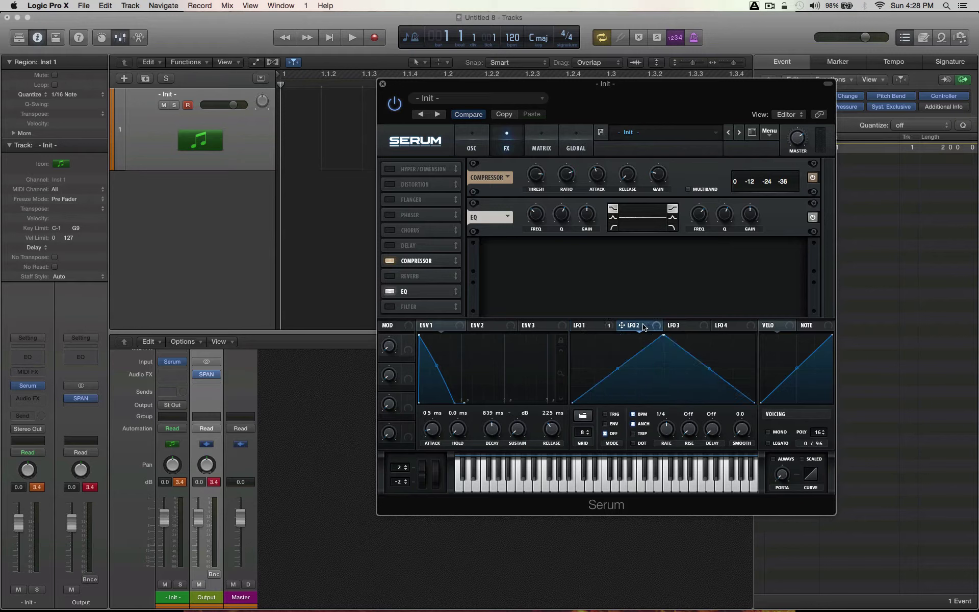
left_click_drag(663, 337, 533, 315)
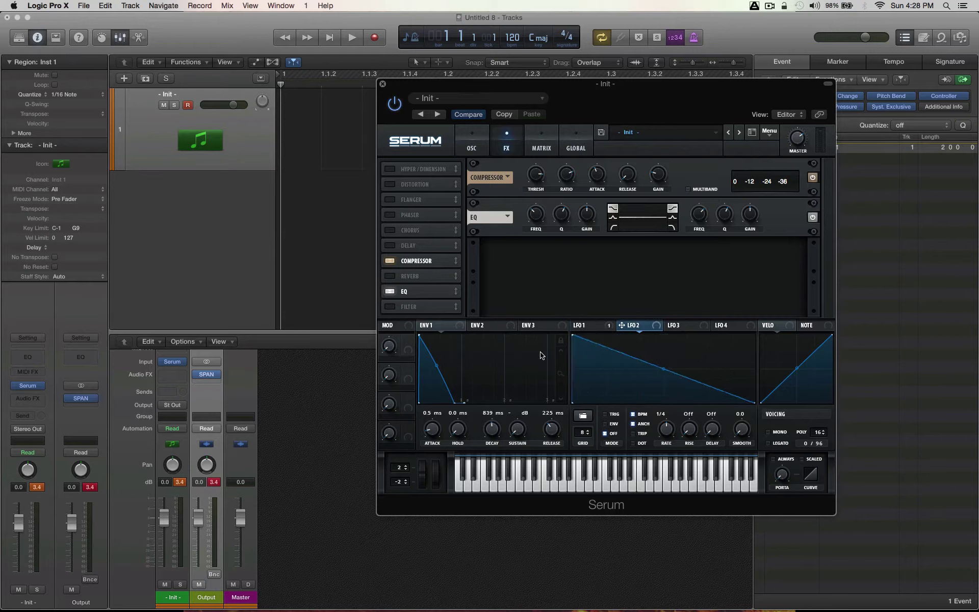
left_click(612, 424)
left_click_drag(669, 361, 662, 390)
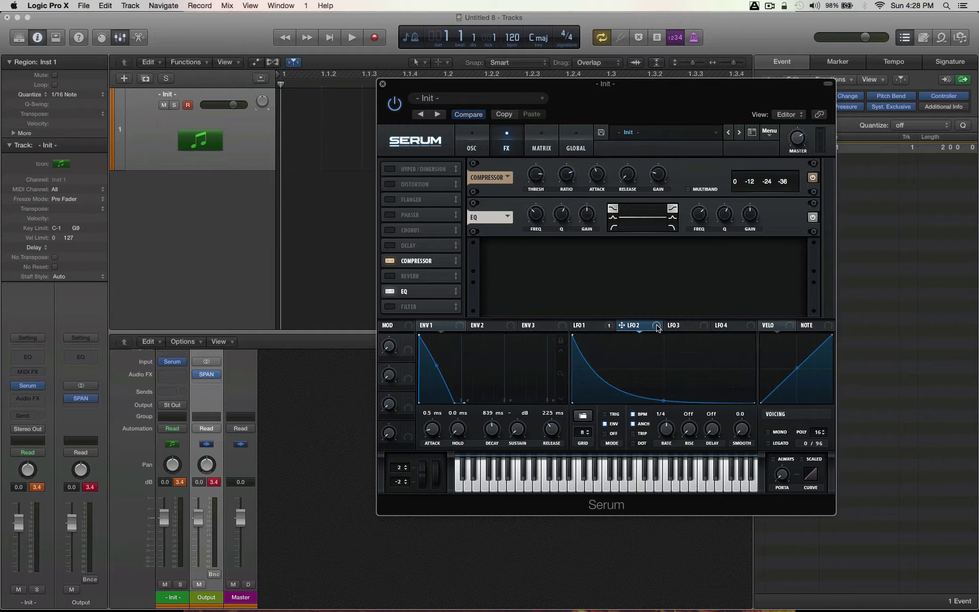
Assign LFO 2 to the EQ high-band gain, keep the shelf, and lower gain to -14.1 dB.
left_click_drag(657, 328, 750, 220)
left_click(672, 218)
left_click(672, 208)
left_click_drag(756, 215, 754, 250)
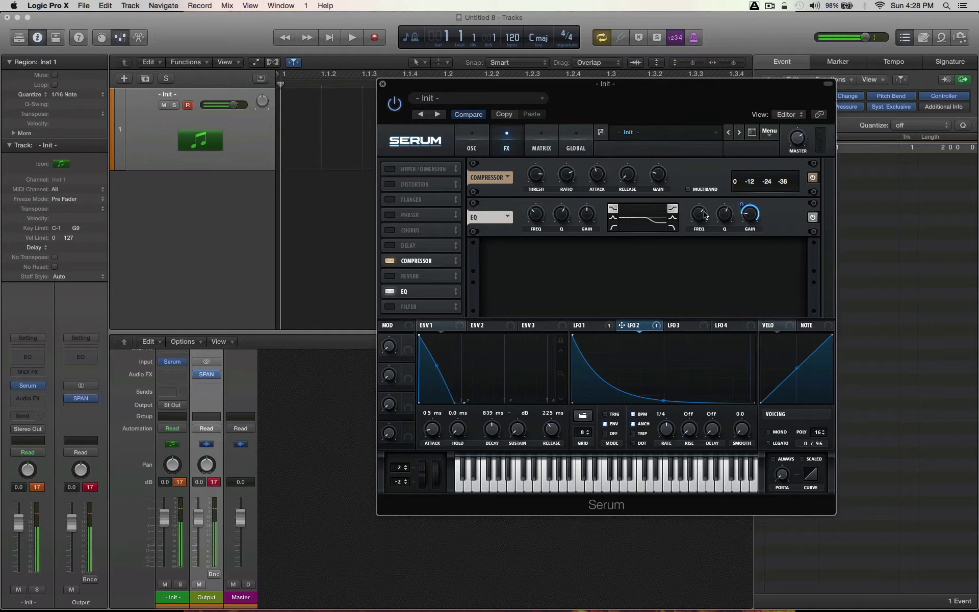
Drop the EQ high-band frequency to 650 Hz and Serum's master volume to 34%.
mouse_move(704, 225)
left_click_drag(705, 227, 706, 235)
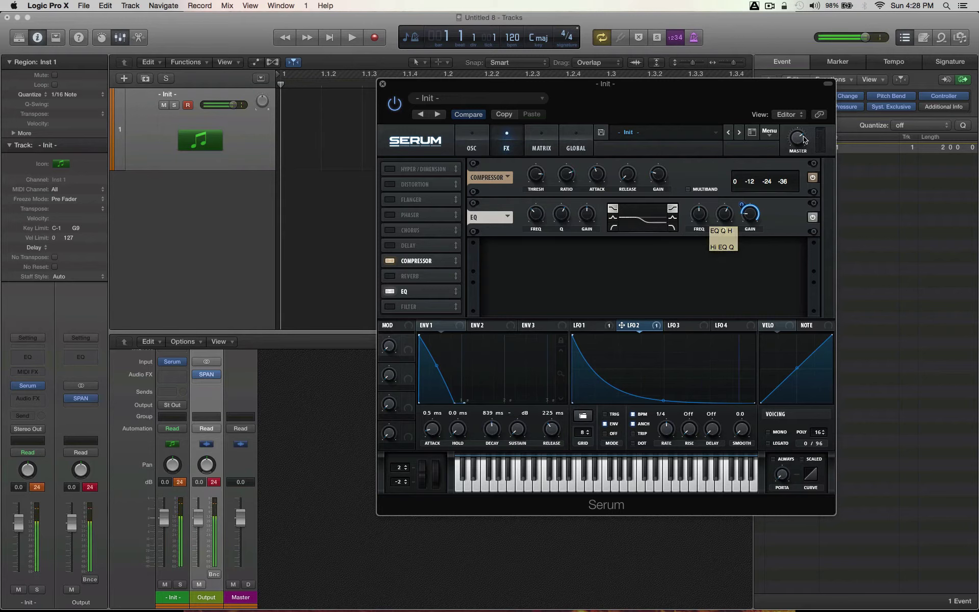
mouse_move(801, 141)
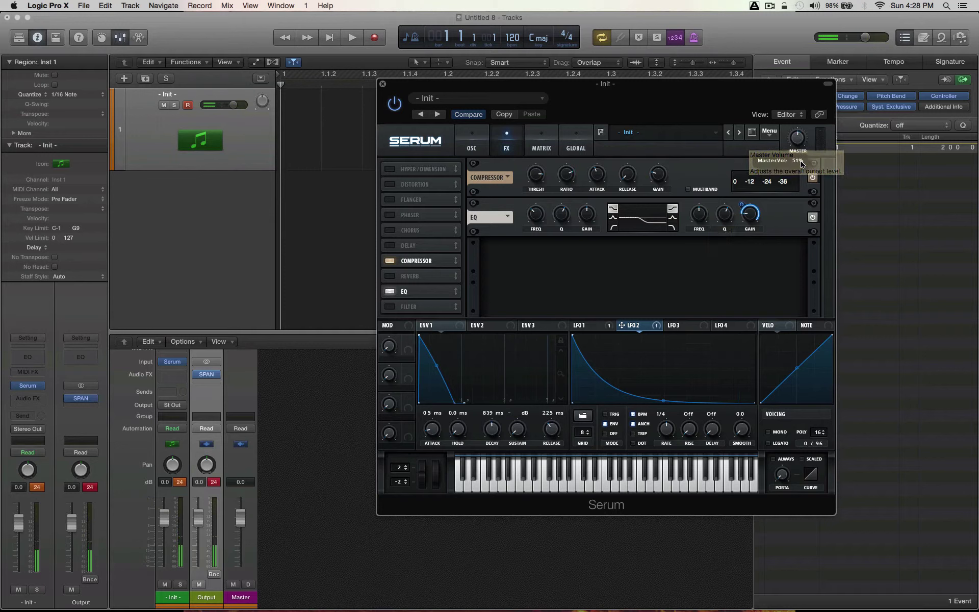
left_click_drag(797, 138, 799, 161)
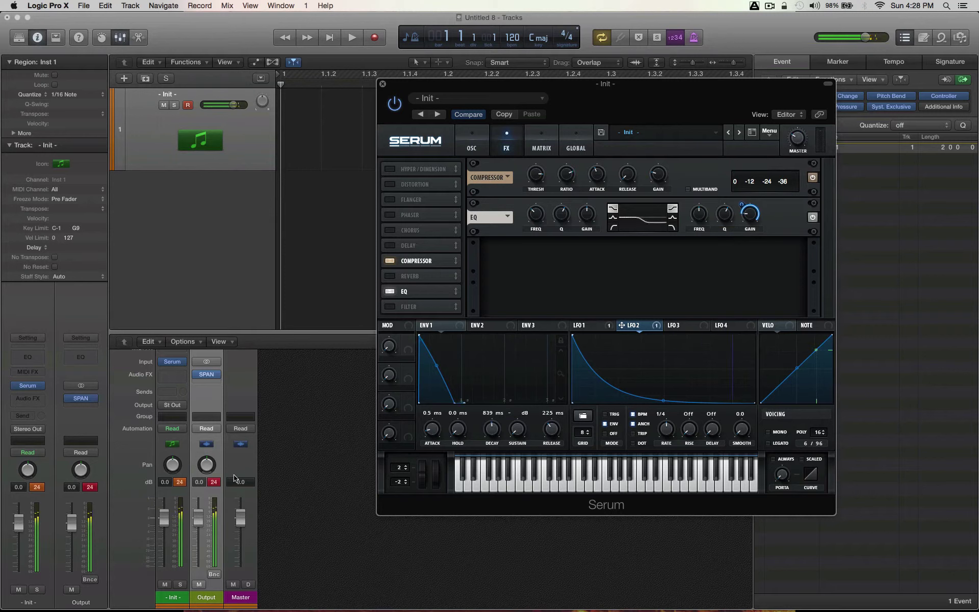
left_click(215, 483)
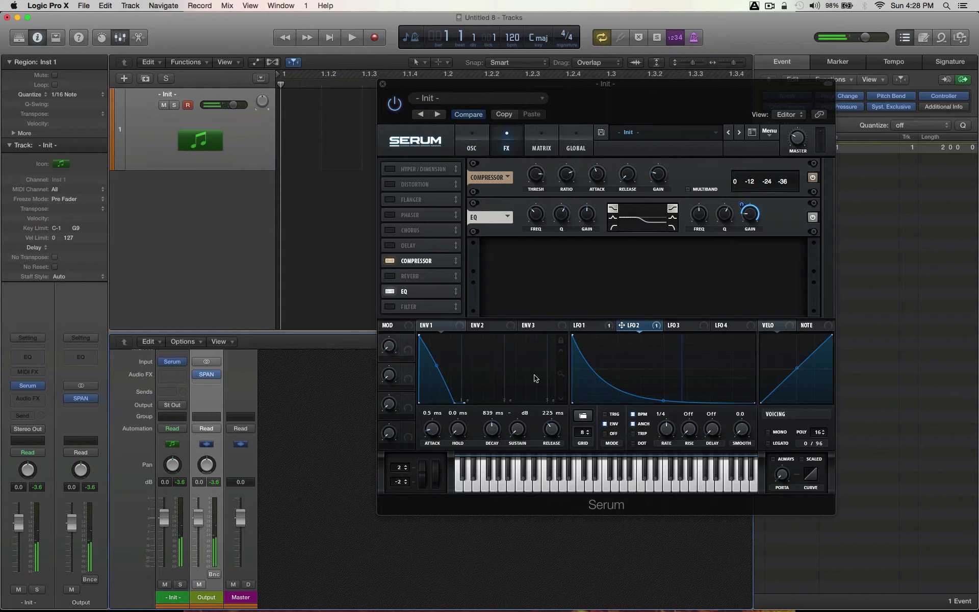
Enable multiband mode on the compressor and set its threshold to -21.2 dB.
left_click(689, 191)
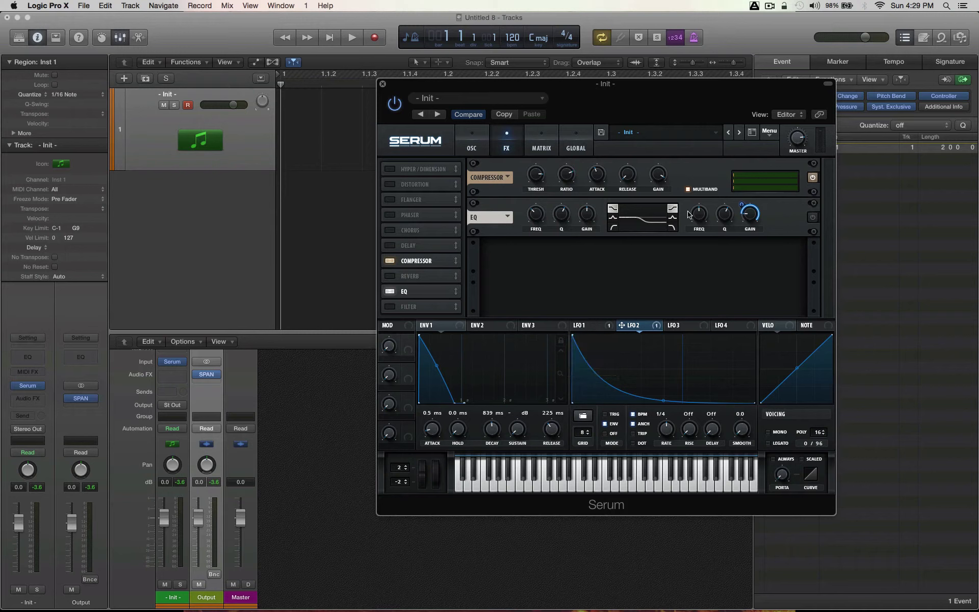
left_click_drag(528, 187, 554, 204)
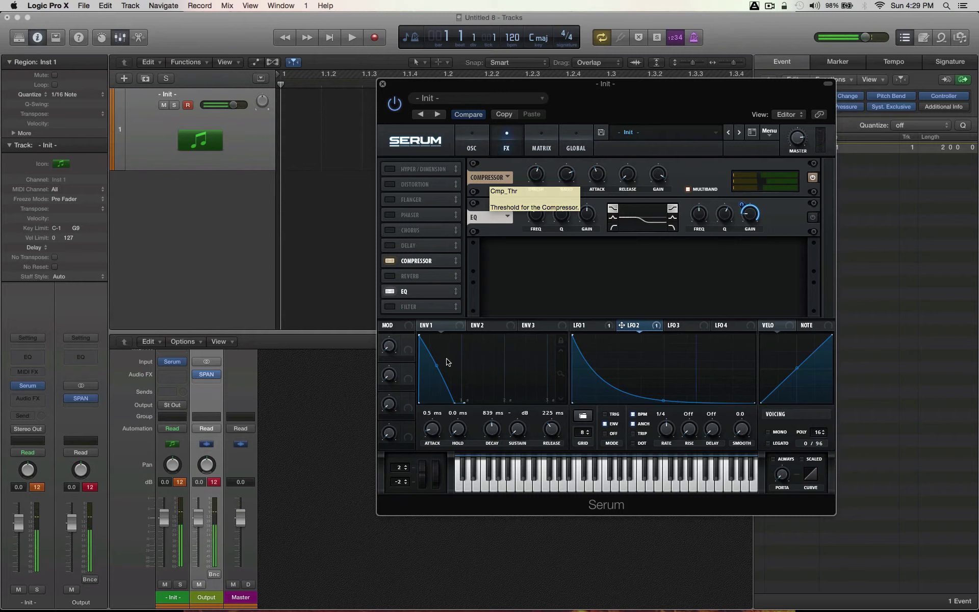
Make Envelope 1's decay curve concave and shorten its release to 5.6 ms.
left_click_drag(437, 368, 437, 384)
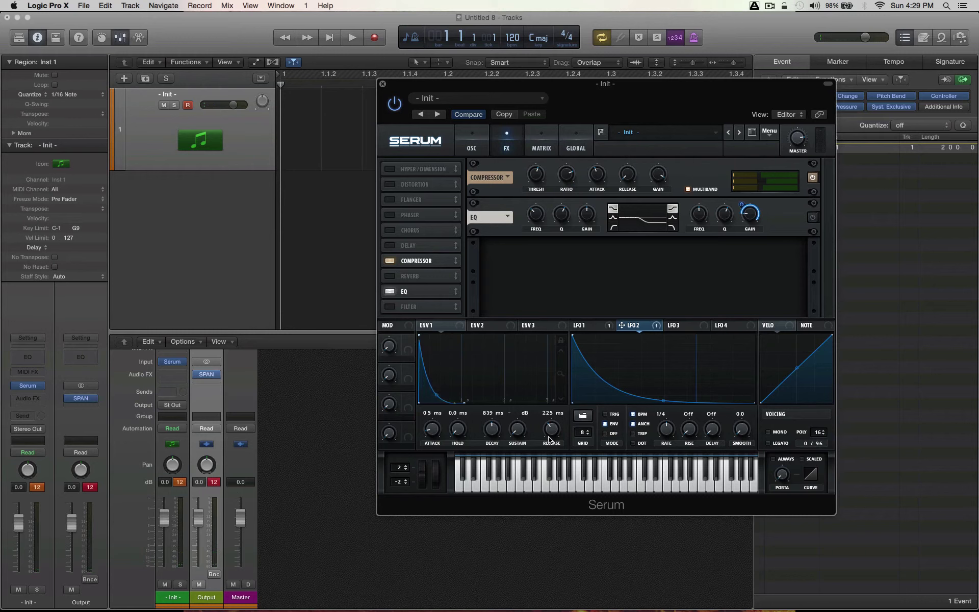
left_click_drag(549, 448, 549, 455)
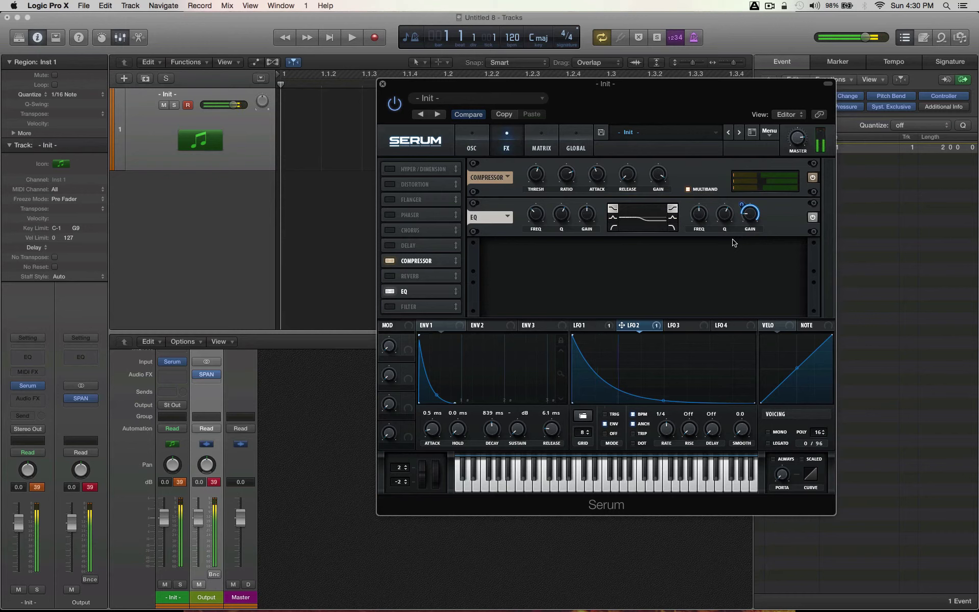
mouse_move(796, 164)
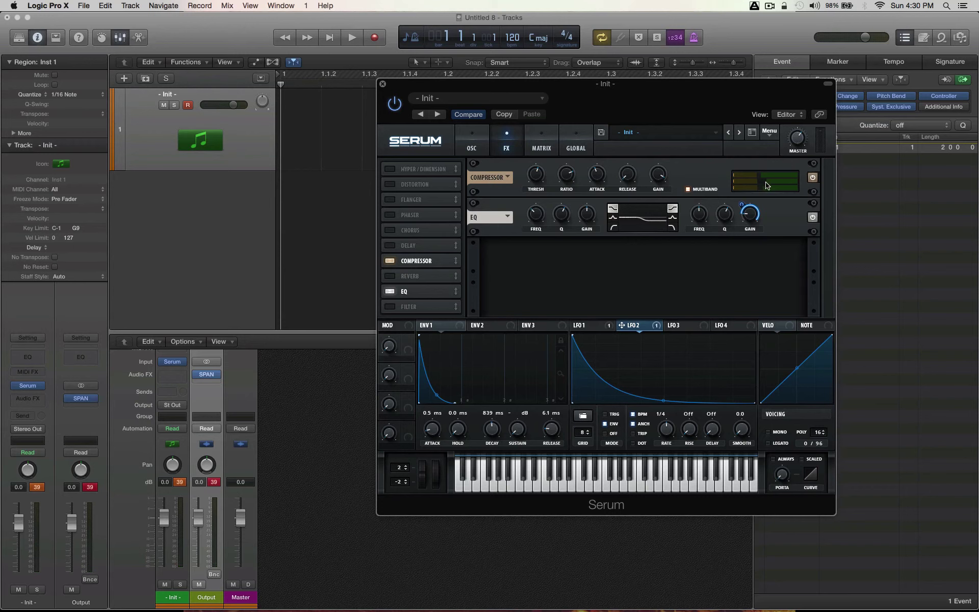
Set oscillator A to 4 unison voices and open its warp-mode list.
left_click(461, 148)
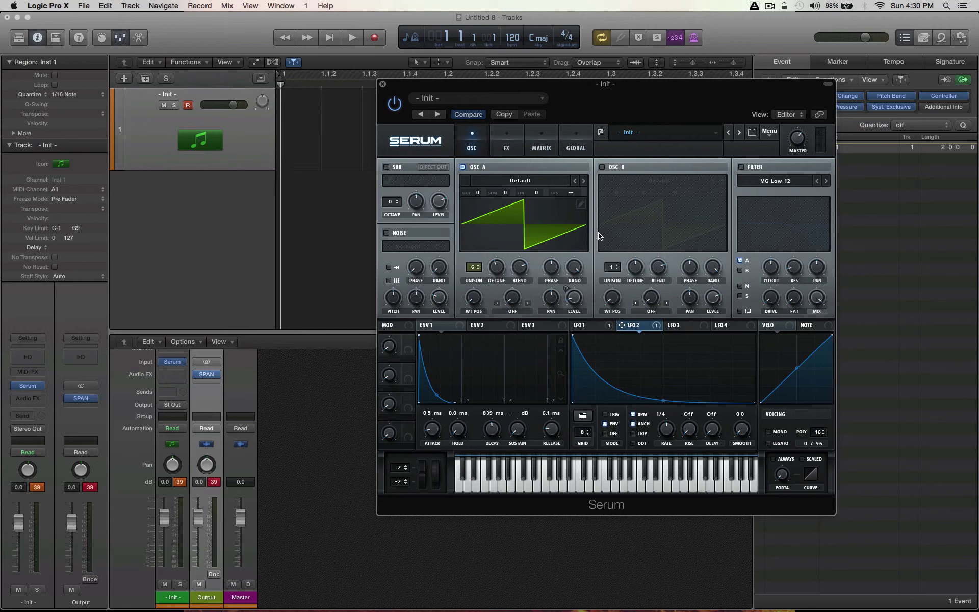
scroll(474, 269, "up", 5)
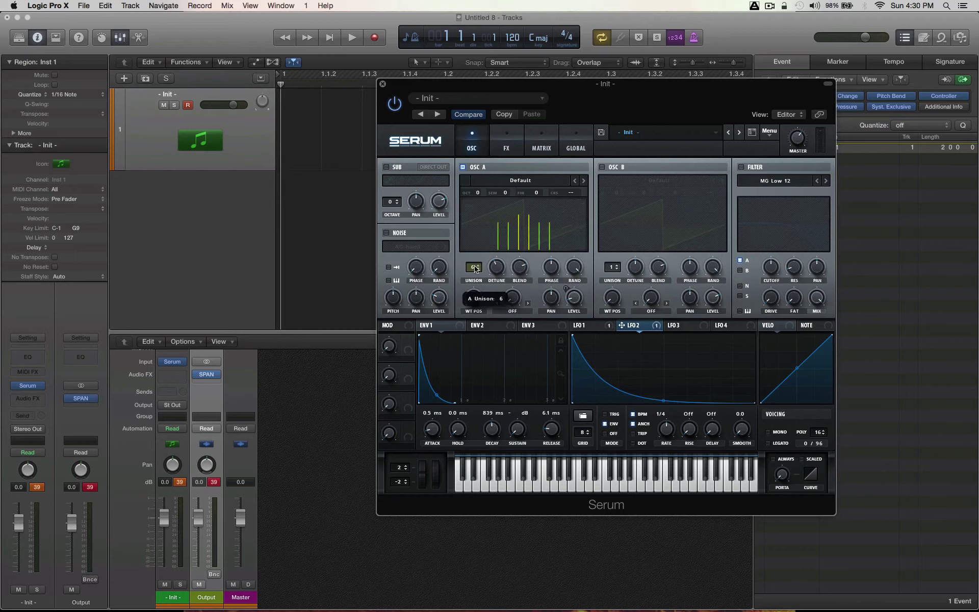
scroll(475, 274, "down", 1)
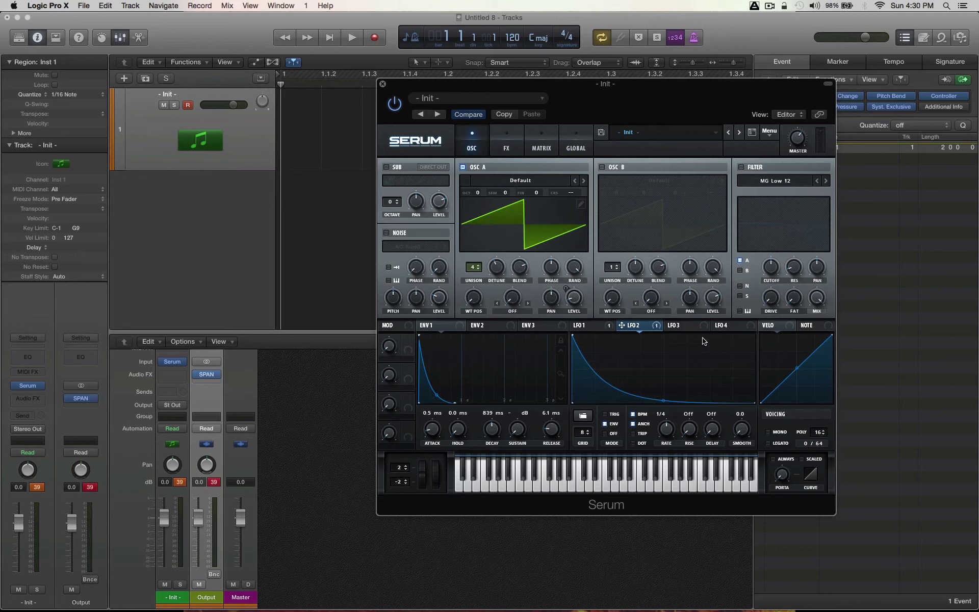
left_click(502, 311)
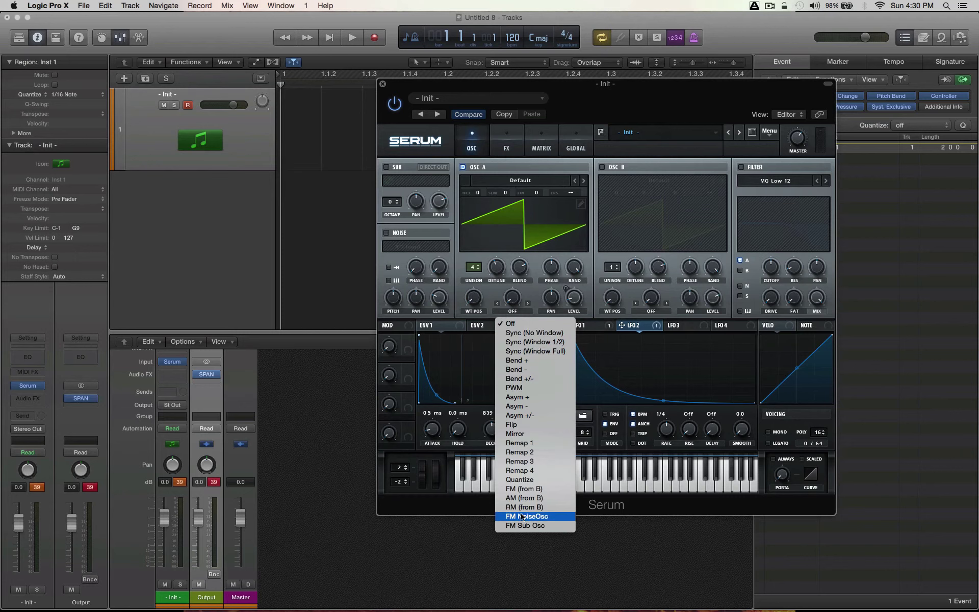
Leave the warp mode unchanged and review the LFO 1, LFO 2, ENV 2 and ENV 3 curves.
left_click(555, 239)
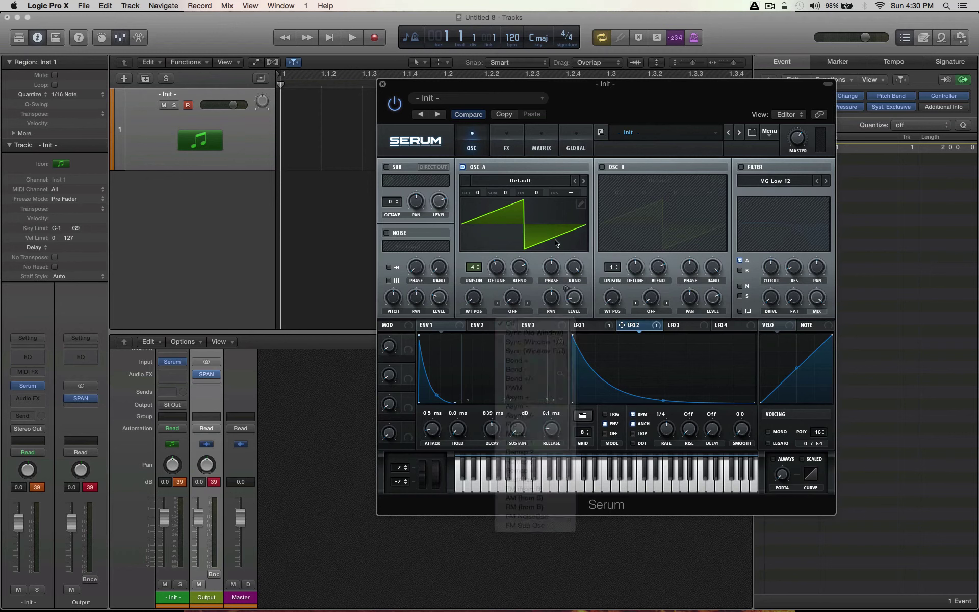
left_click(581, 329)
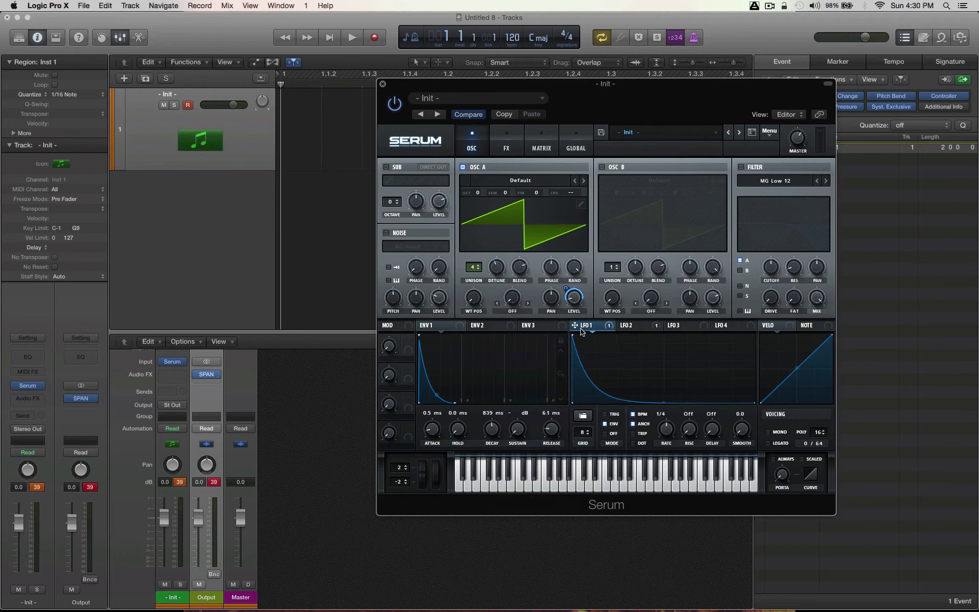
left_click(640, 329)
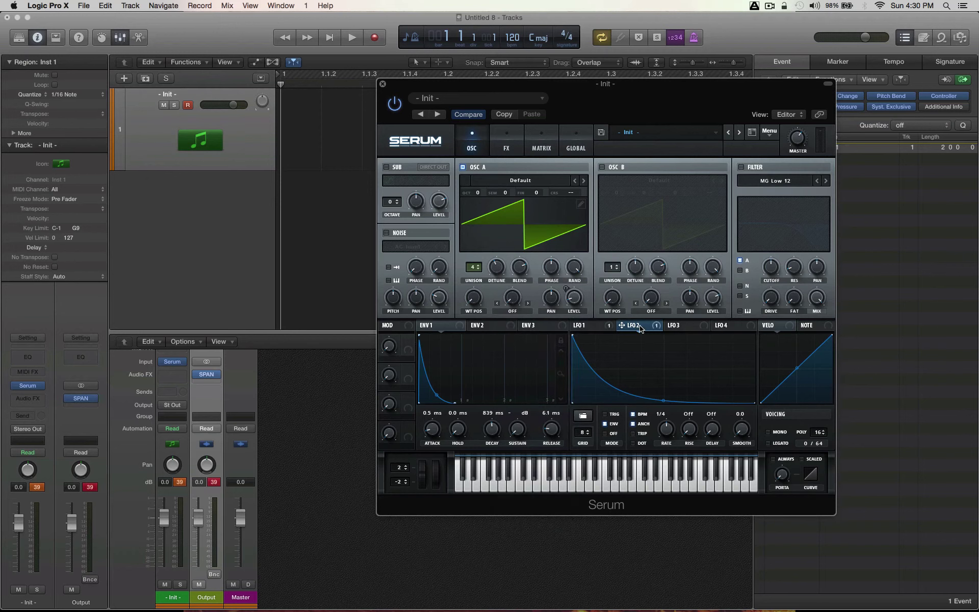
left_click(494, 329)
left_click(544, 328)
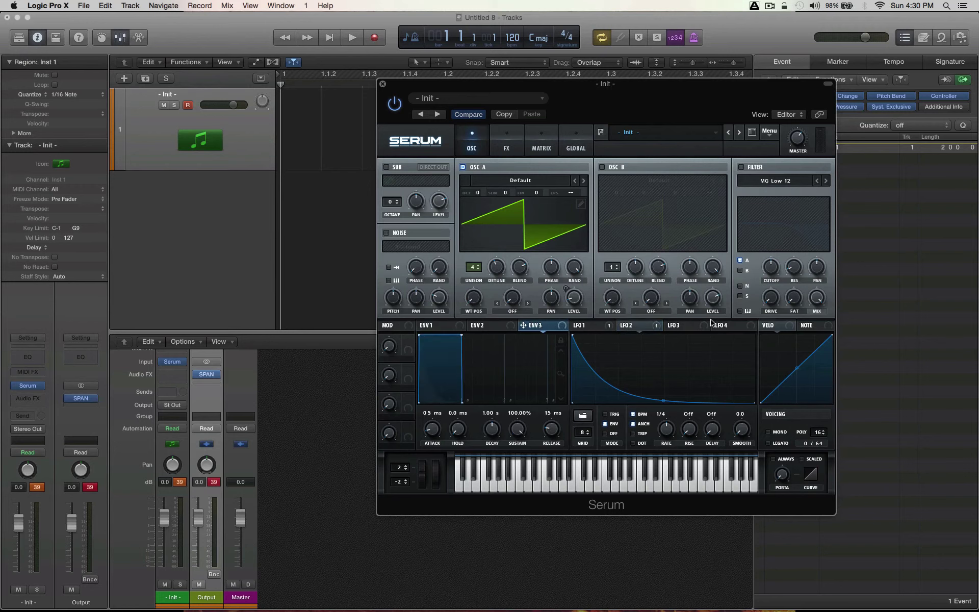
Switch oscillator A's warp to Sync (No Window) and assign LFO 2 to its warp knob.
left_click(515, 310)
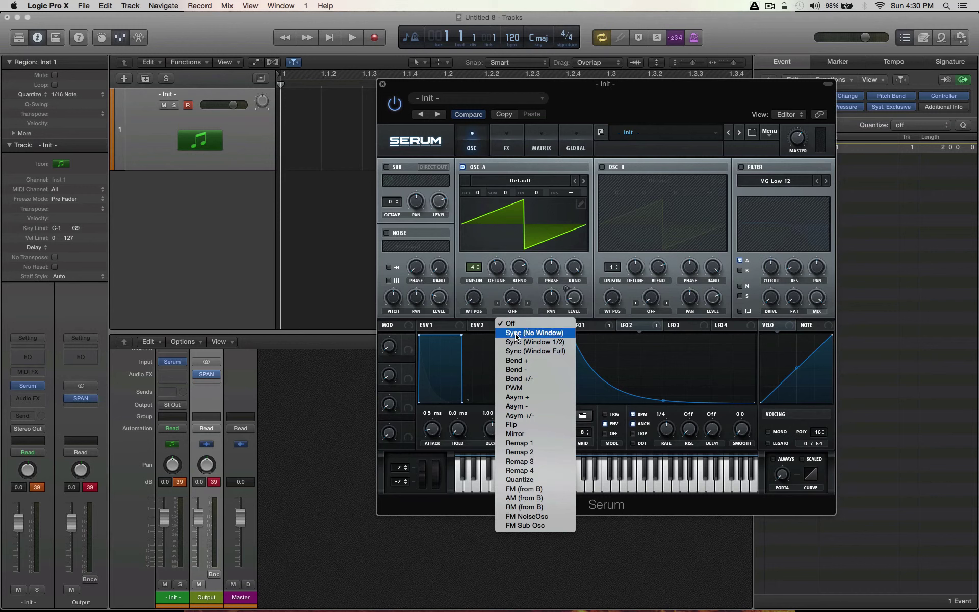
left_click(517, 334)
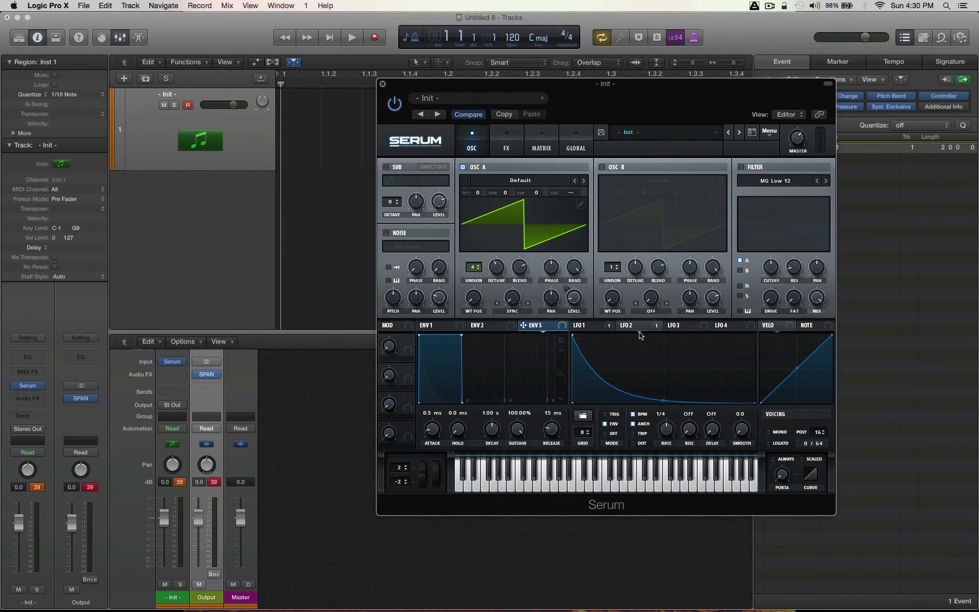
left_click_drag(661, 330, 507, 294)
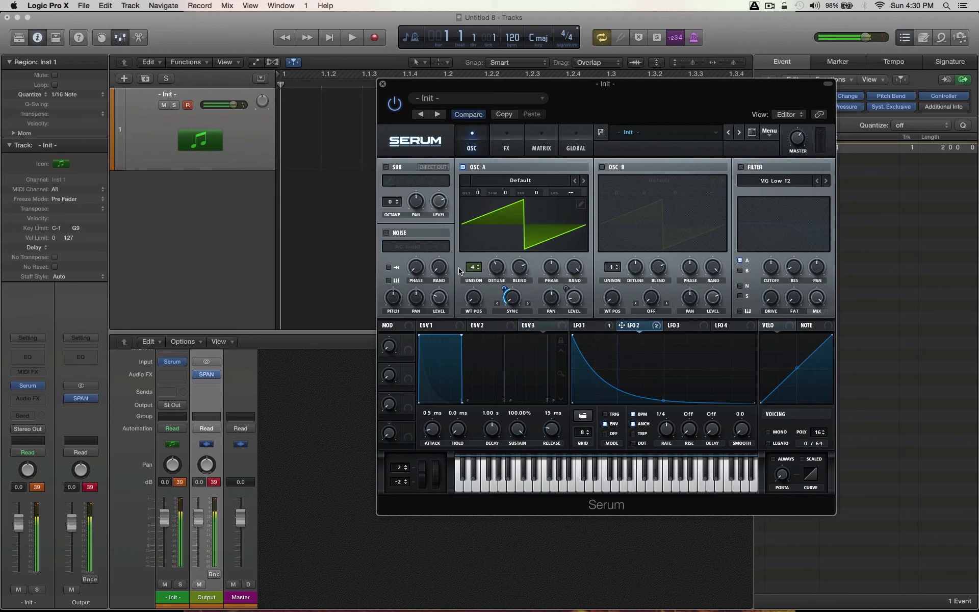
In the FX rack, assign LFO 2 to the EQ's right Gain knob, then go back to OSC.
left_click(509, 137)
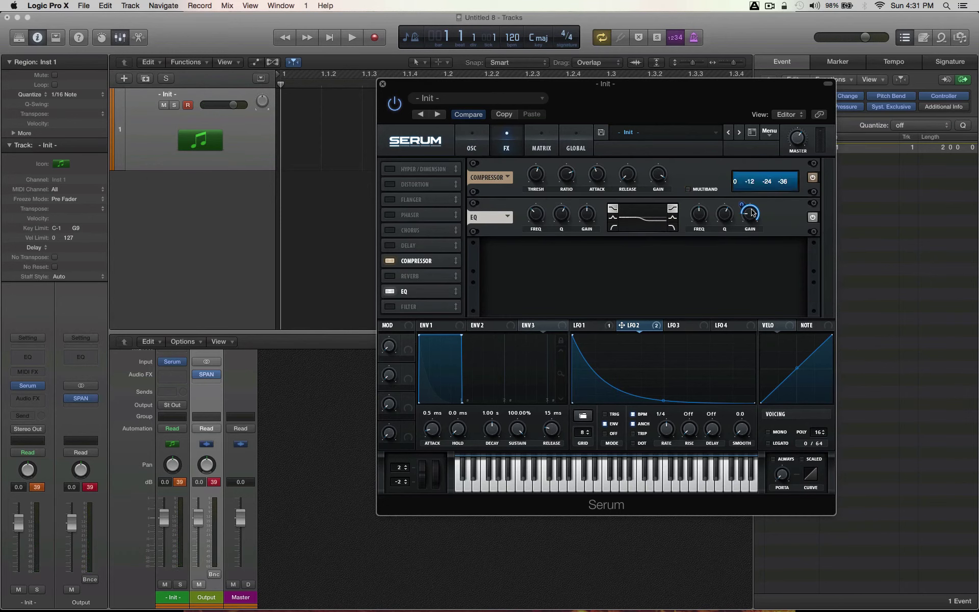
left_click_drag(750, 211, 744, 245)
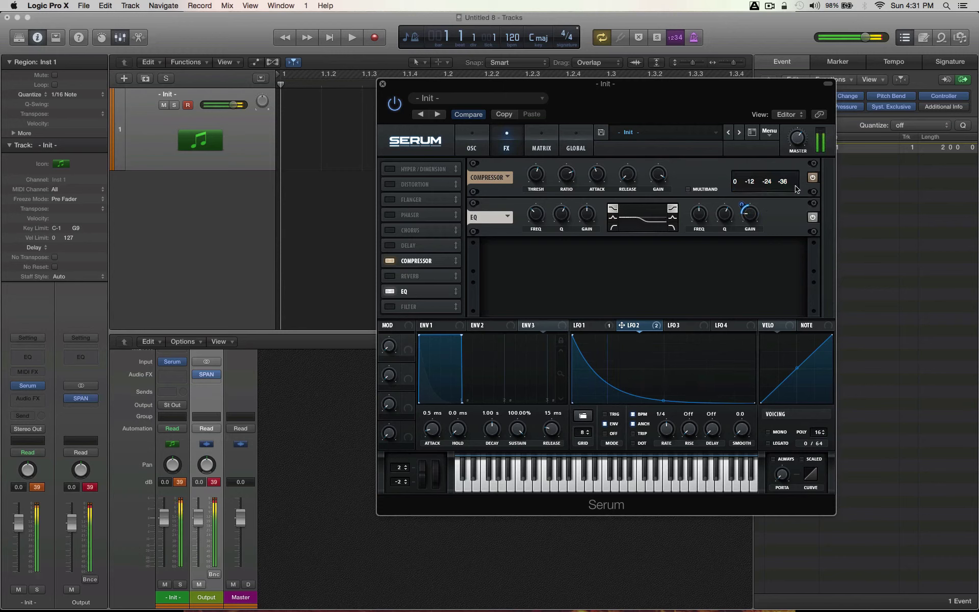
left_click(475, 141)
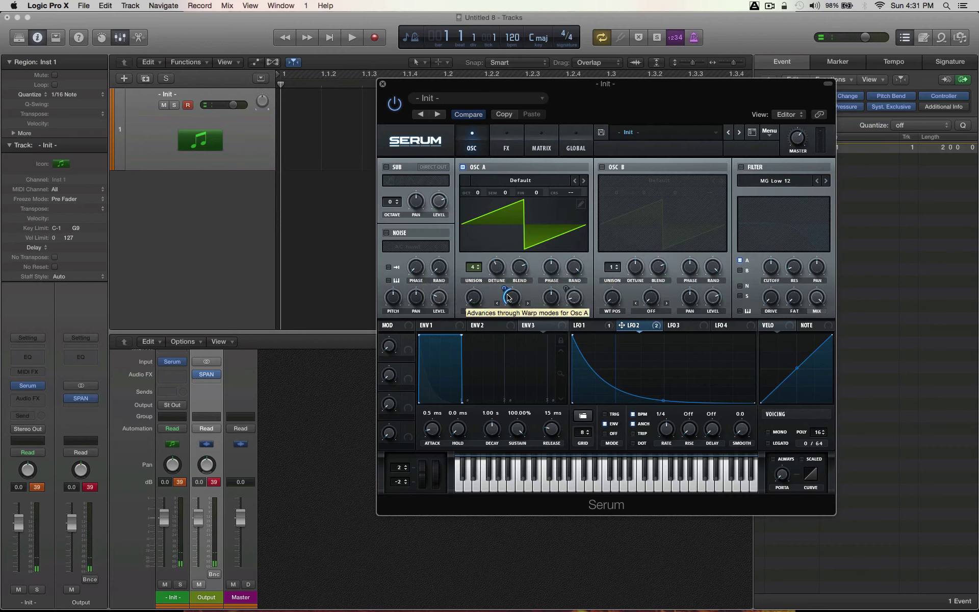
Assign LFO 2 to oscillator A's CRS pitch and turn ENV 1 decay down to 391 ms.
mouse_move(503, 304)
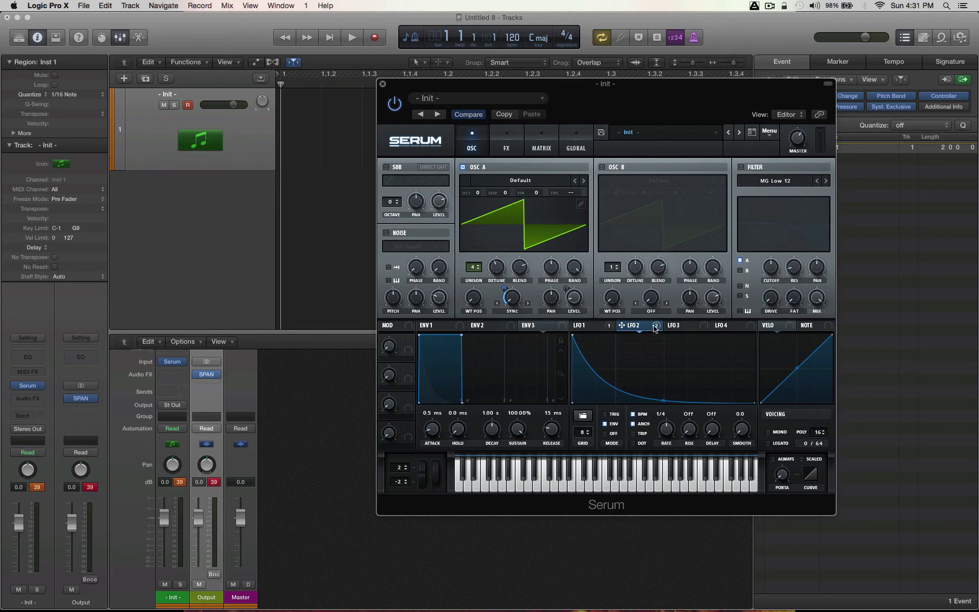
left_click_drag(656, 327, 571, 195)
left_click(442, 329)
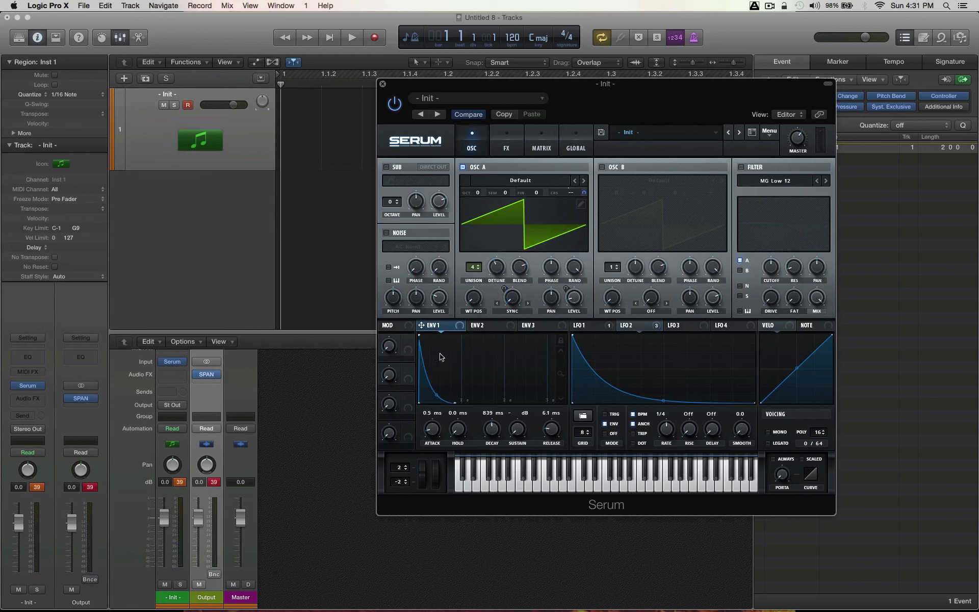
left_click_drag(492, 429, 494, 436)
right_click(662, 401)
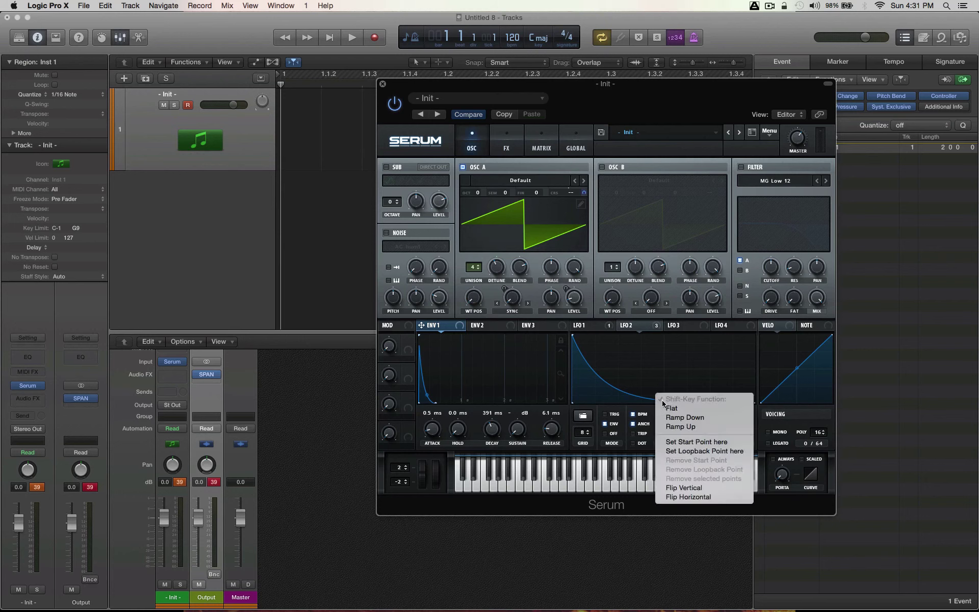
left_click(639, 388)
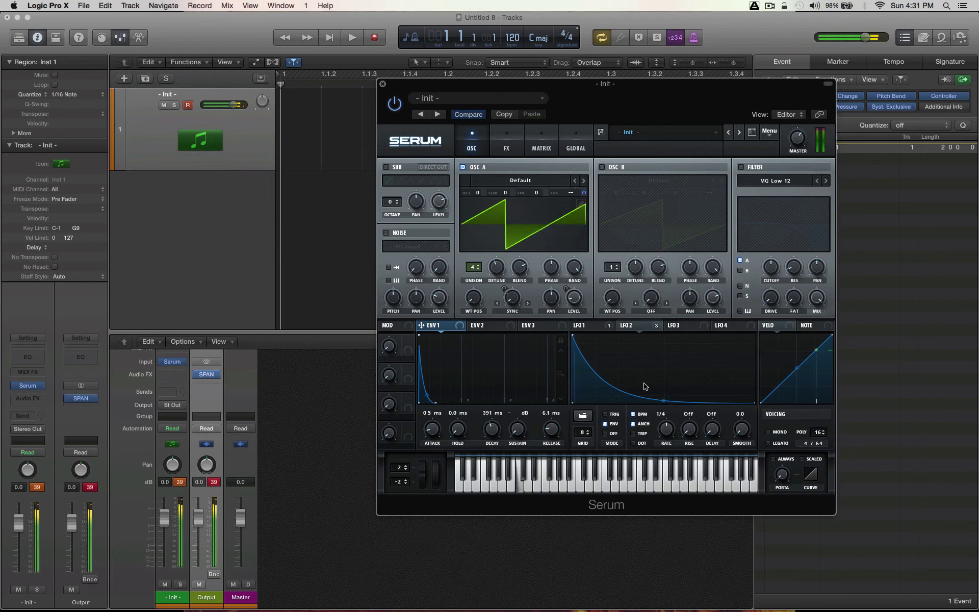
In the matrix, cut the LFO 2 → A CoarsePit amount to about 15 and set LFO rate to 1/8.
left_click(546, 151)
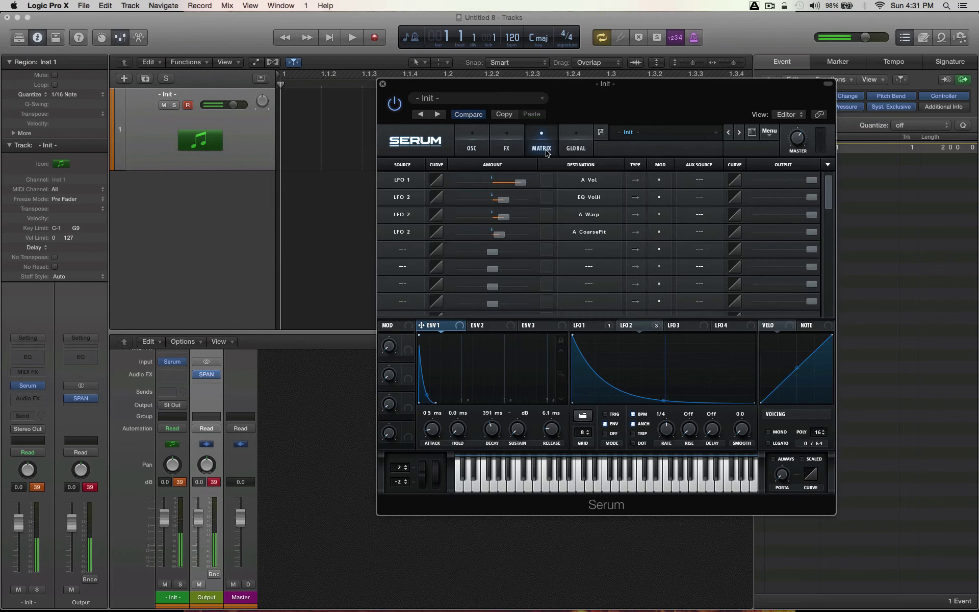
mouse_move(813, 236)
left_click_drag(813, 236, 741, 236)
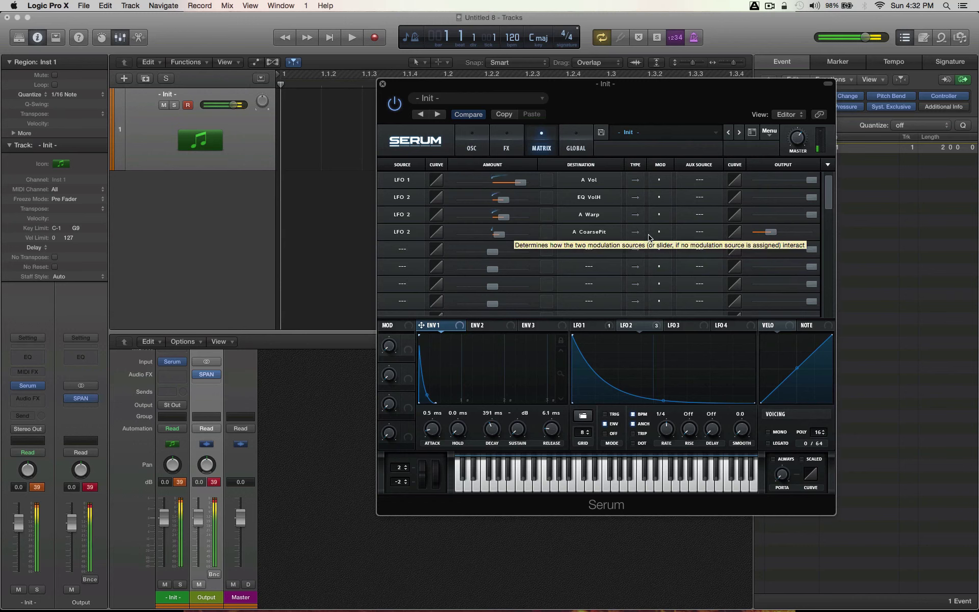
left_click_drag(771, 230, 761, 232)
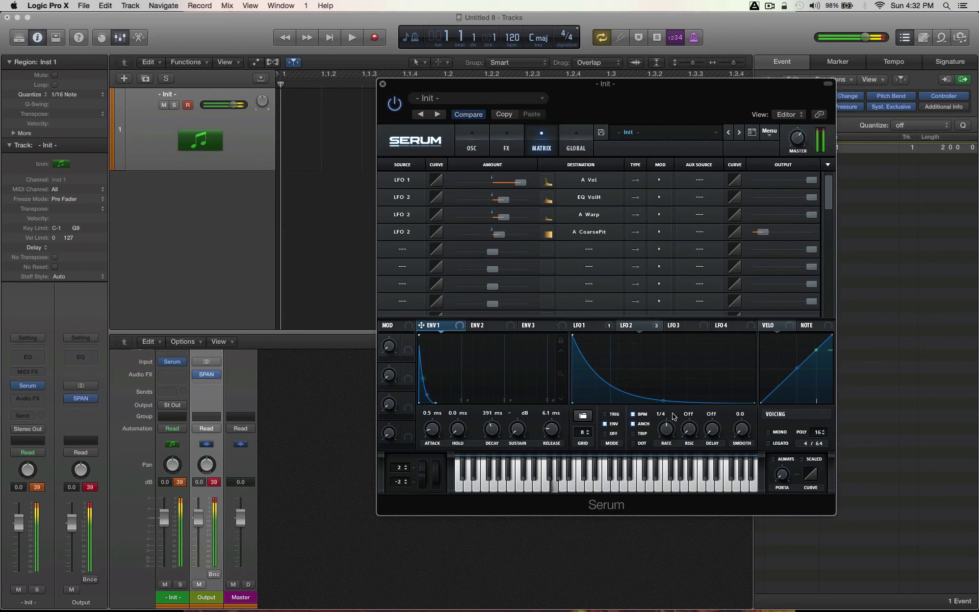
left_click_drag(668, 429, 668, 417)
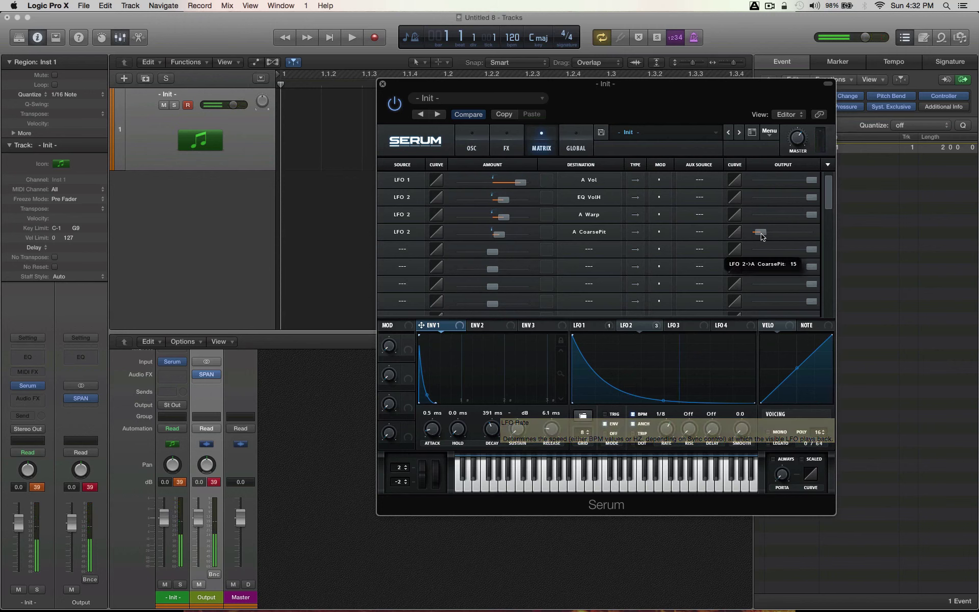
left_click_drag(499, 233, 496, 234)
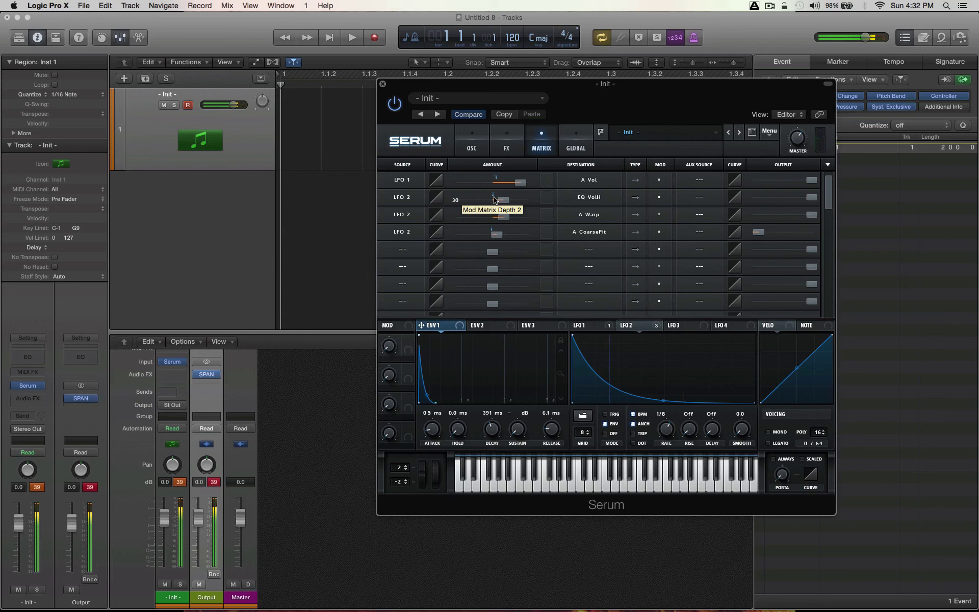
Switch from the MATRIX page back to the OSC page.
left_click(479, 139)
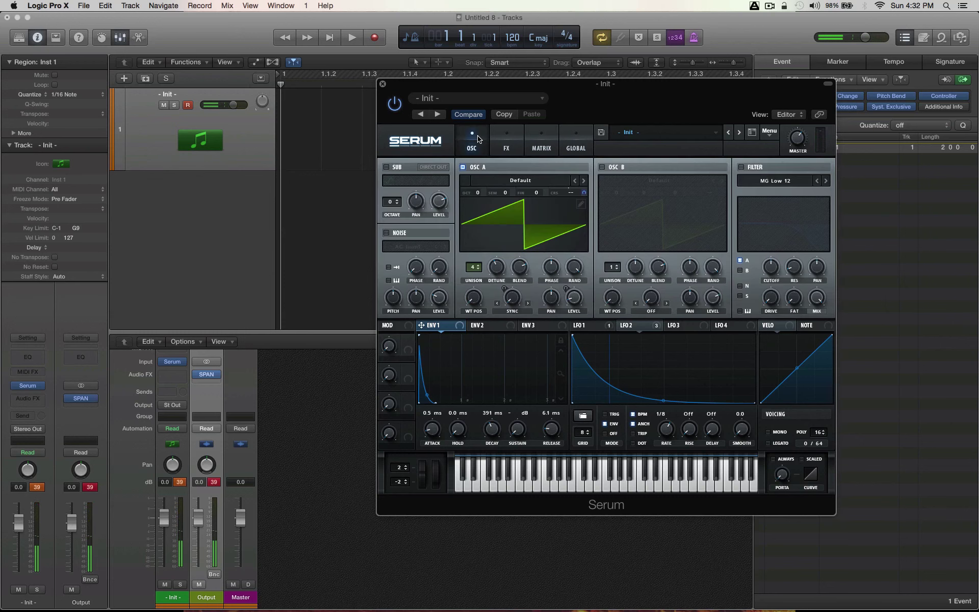